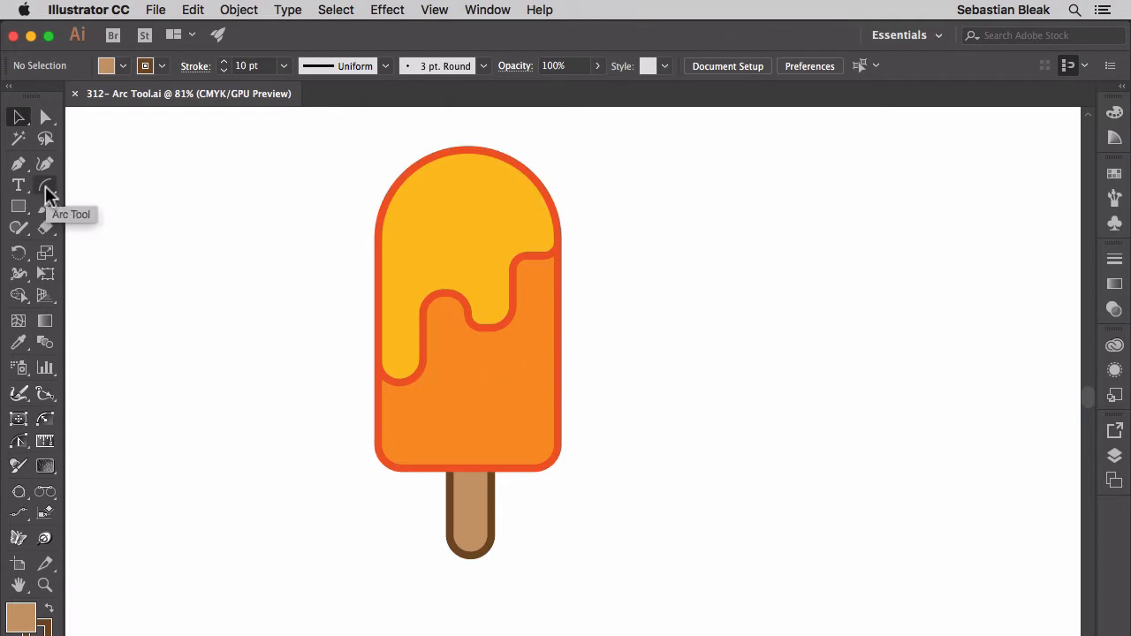
Activate the Arc Tool, open its options and set the X-axis length to 40 px
drag(45, 185, 177, 217)
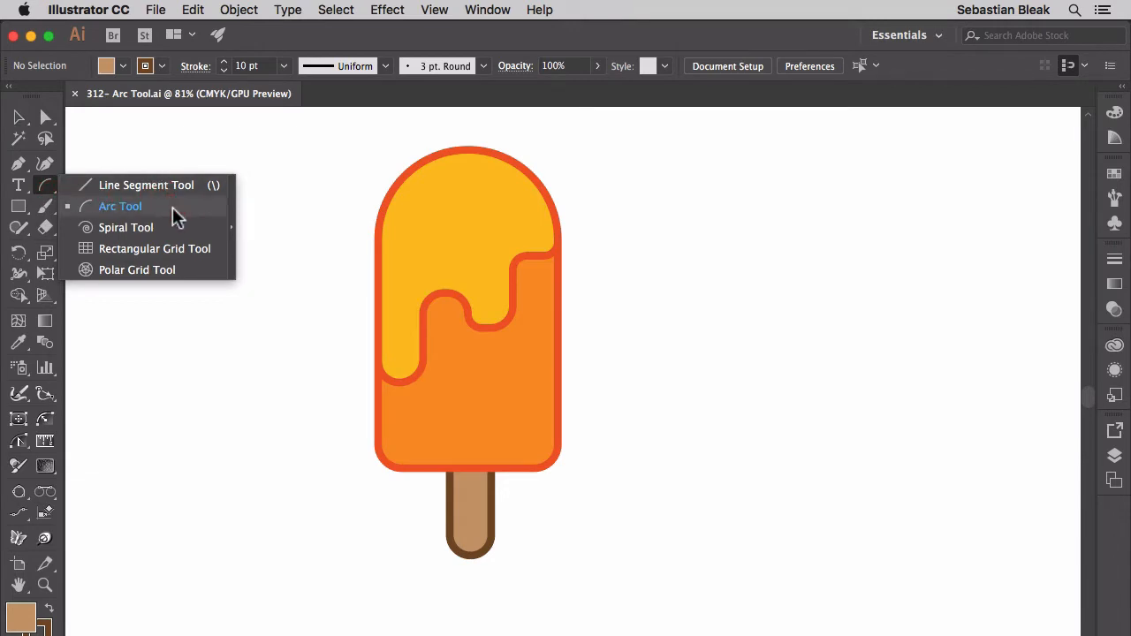
drag(175, 214, 171, 209)
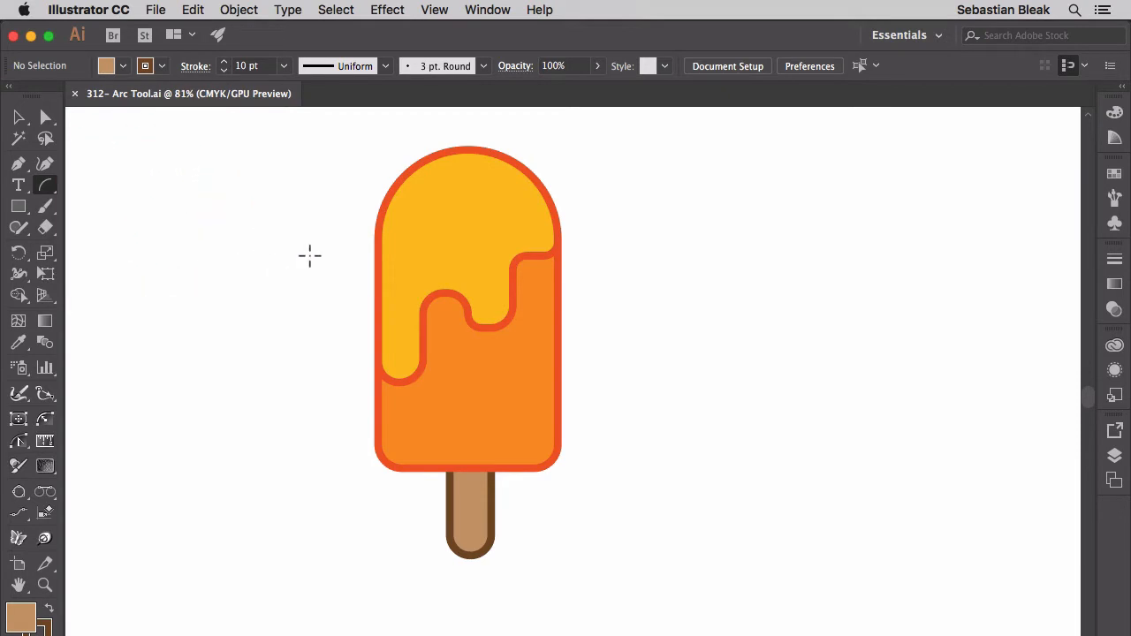
key(Return)
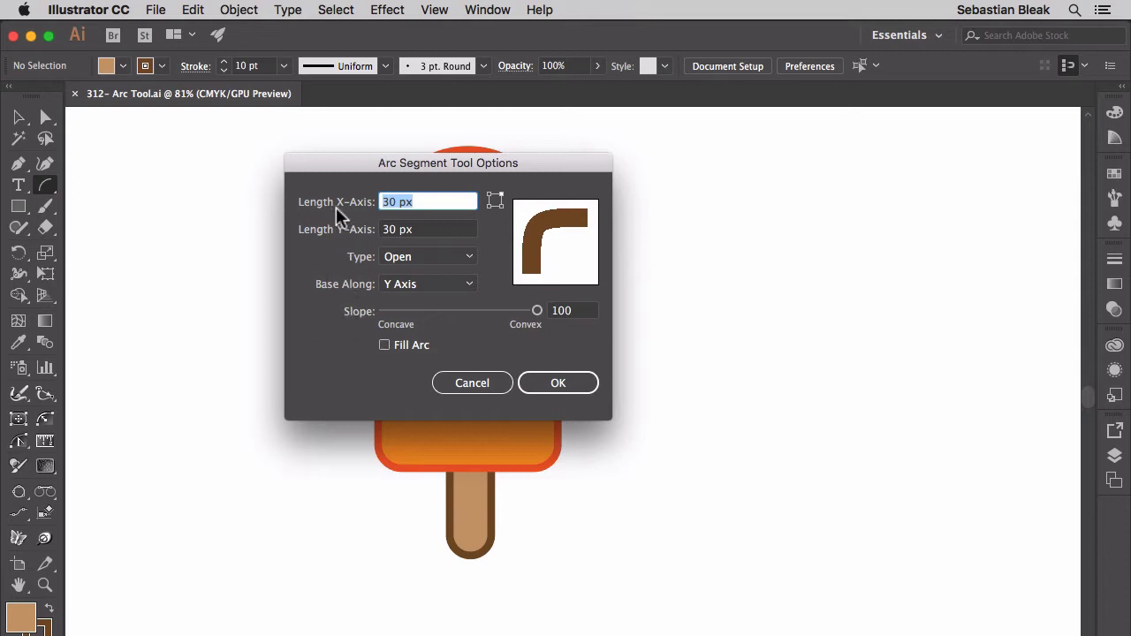
click(458, 203)
key(shift)
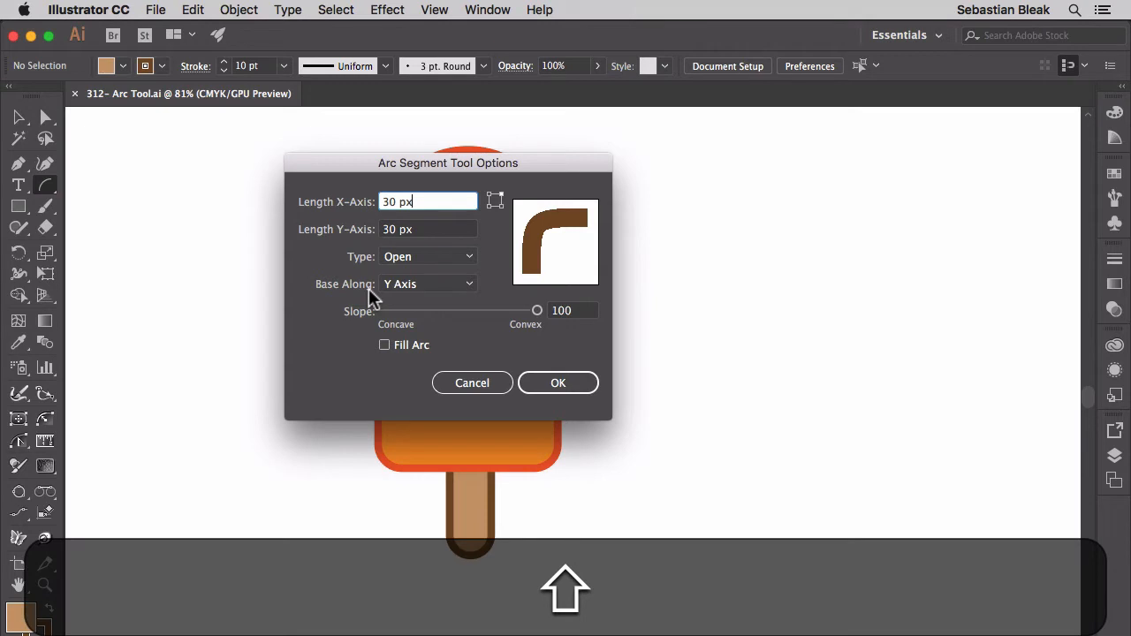
key(shift+Up)
key(shift+Up)
key(shift+Up)
key(shift+Up)
key(shift+Up)
key(shift+Up)
key(shift+Up)
key(shift+Up)
key(shift+Up)
key(shift+Up)
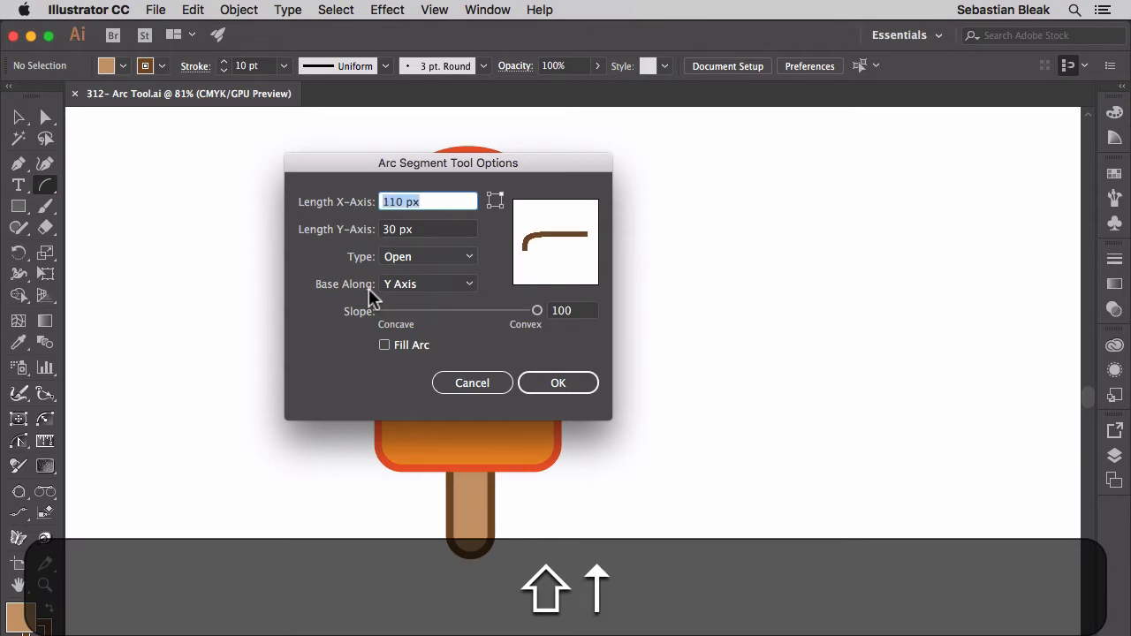
key(shift+Down)
key(shift+Down)
key(shift+Down)
key(shift+Down)
key(shift+Down)
key(shift+Down)
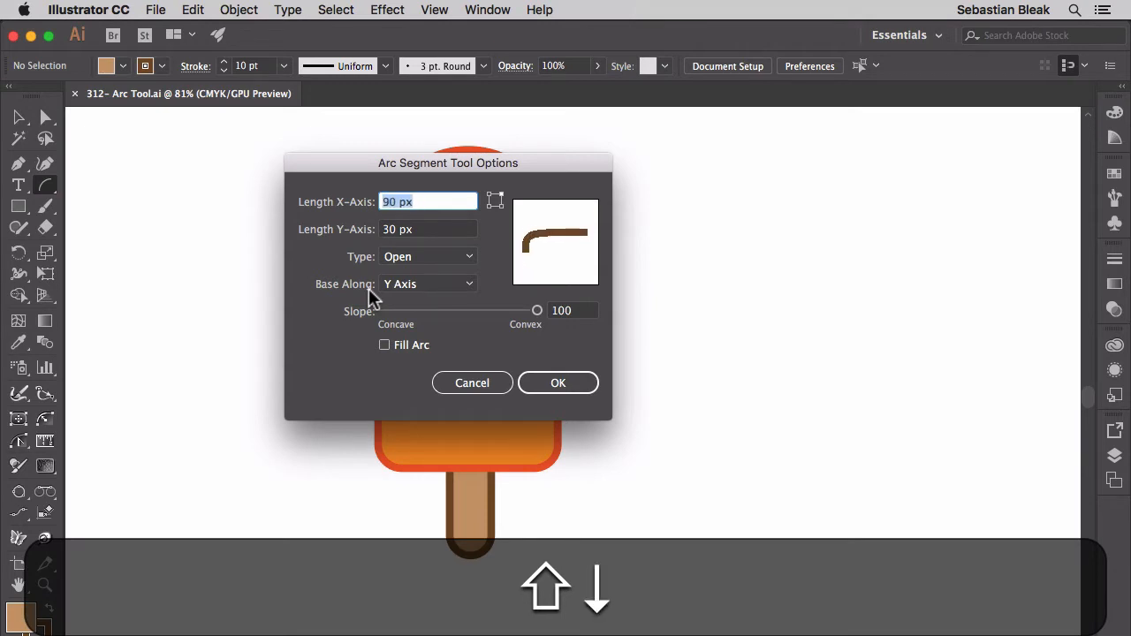
key(shift+Down)
key(shift+Down)
key(shift+Down)
Set the arc's Y-axis length to 40 px
key(Tab)
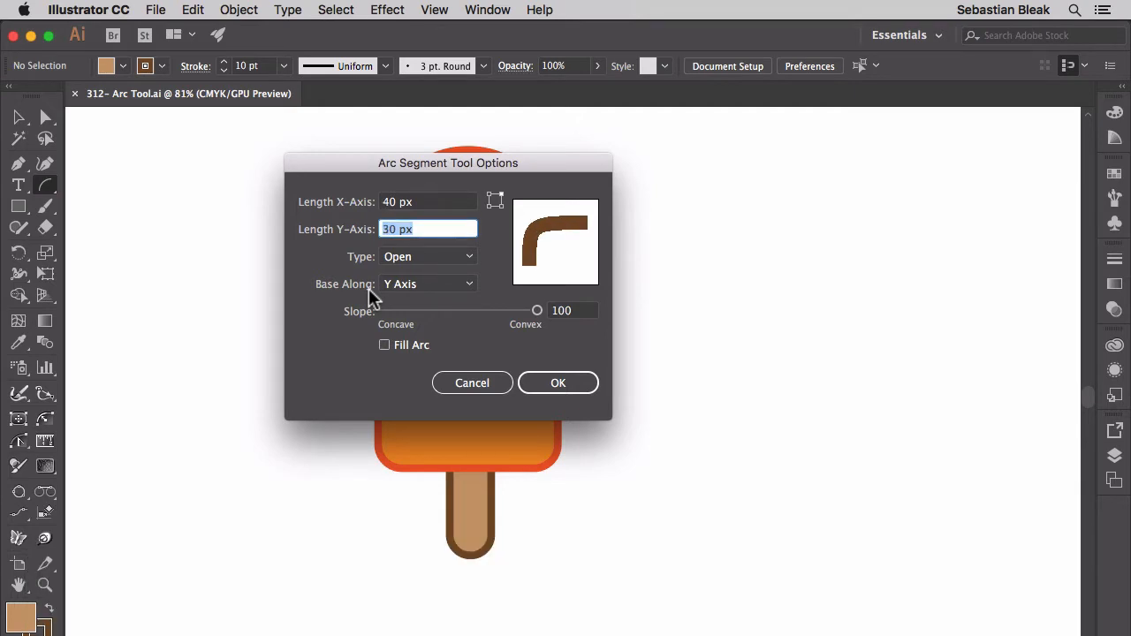
key(shift+Up)
key(shift+Up)
key(shift+Up)
key(shift+Up)
key(shift+Up)
key(shift+Up)
key(shift+Up)
key(shift+Up)
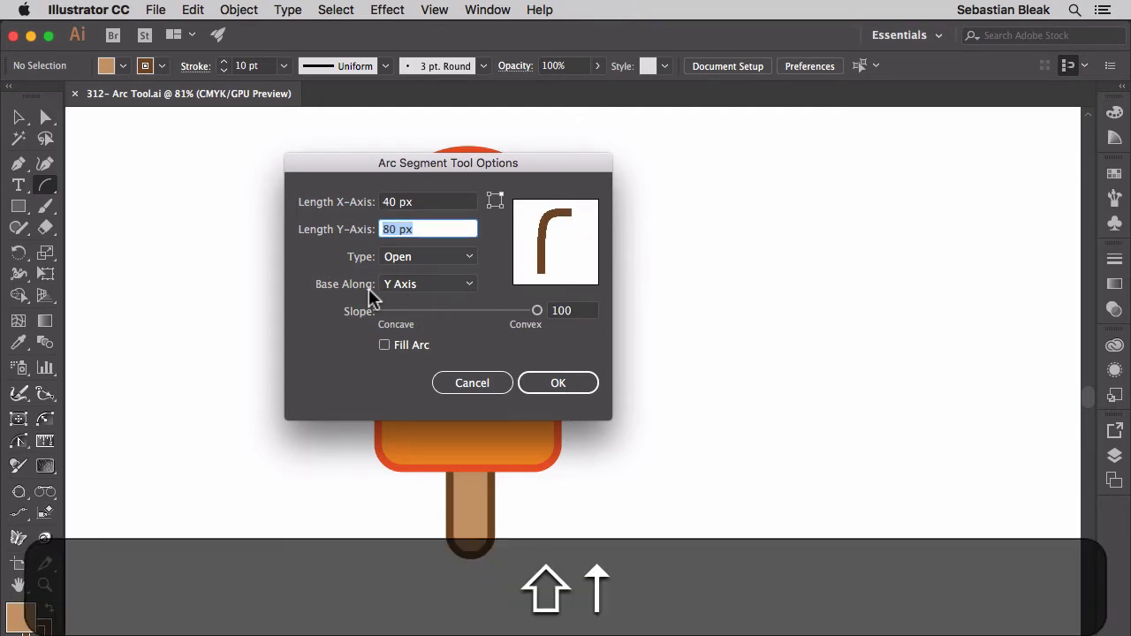
key(shift+Down)
key(shift+Down)
key(shift+Down)
key(shift+Down)
key(shift+Down)
key(shift+Down)
key(shift+Down)
key(shift+Down)
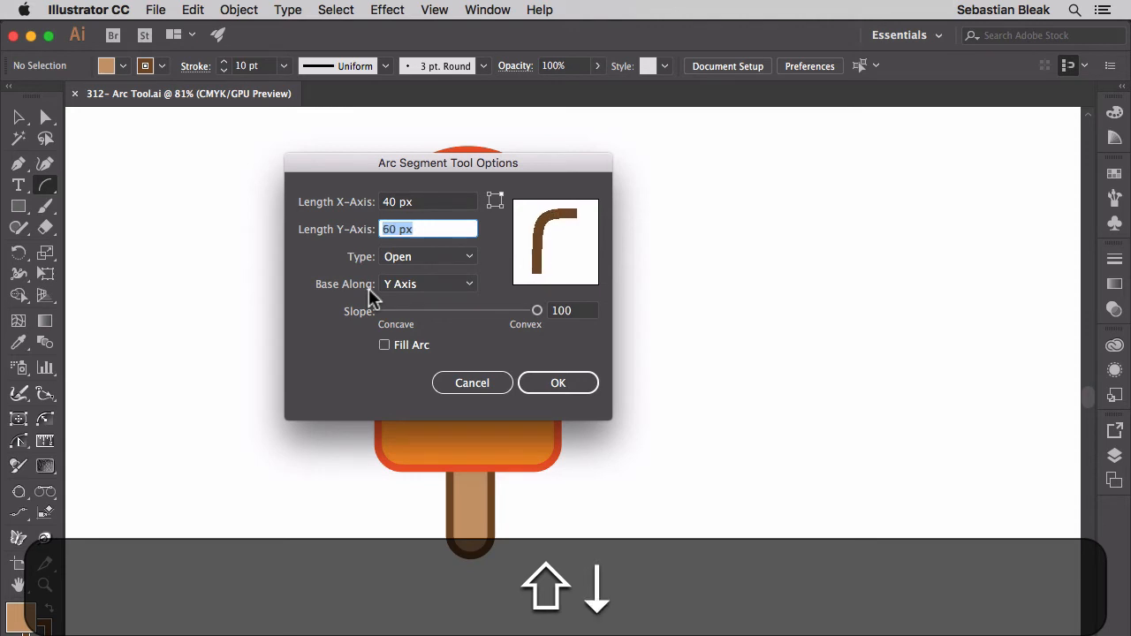
key(shift+Up)
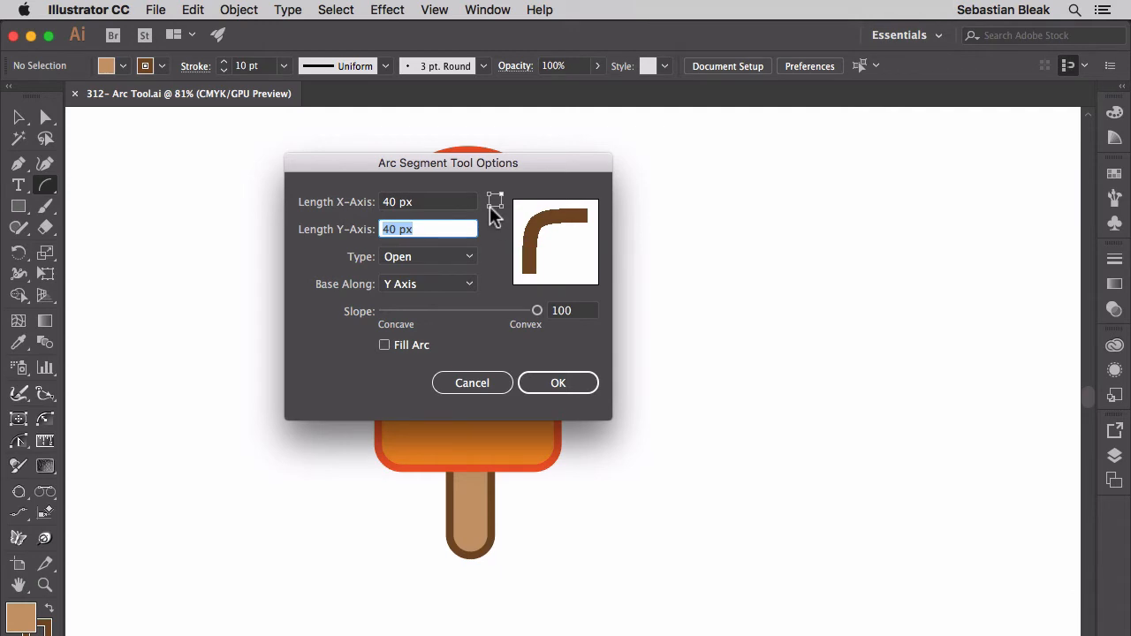
Try the lower-left and upper-left reference corners for the arc, and return it to the upper-right corner
click(490, 205)
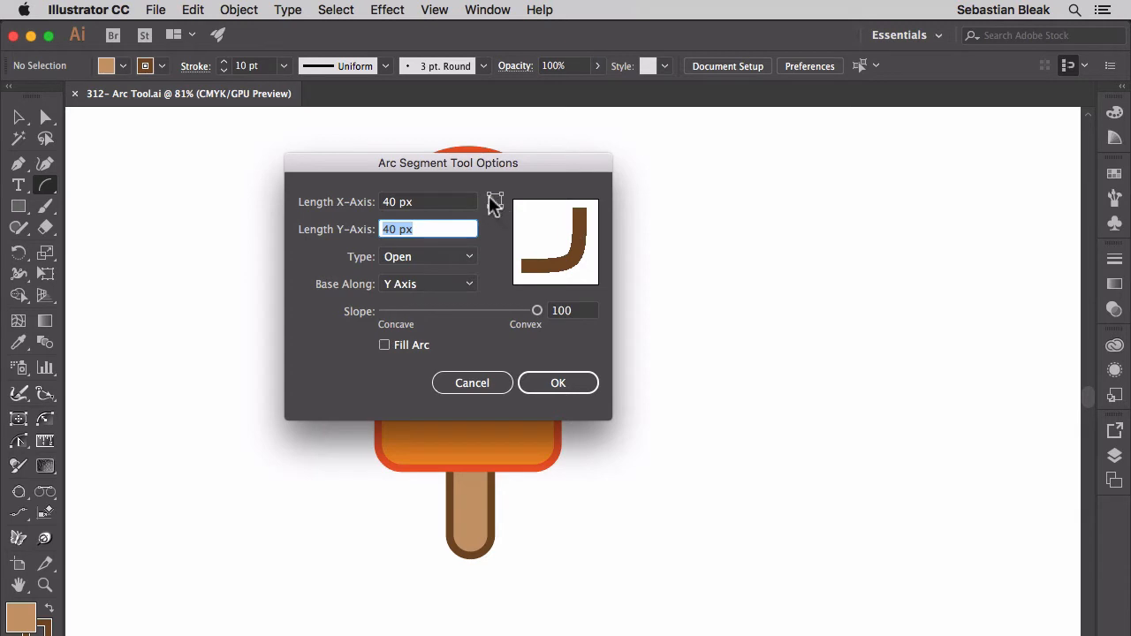
click(489, 193)
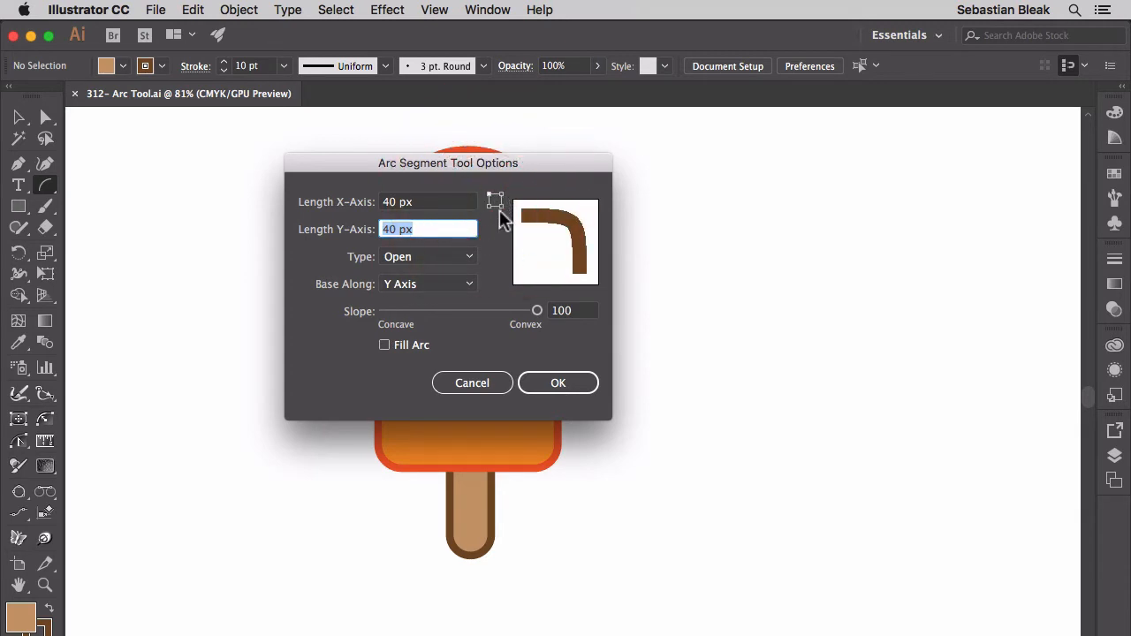
click(500, 194)
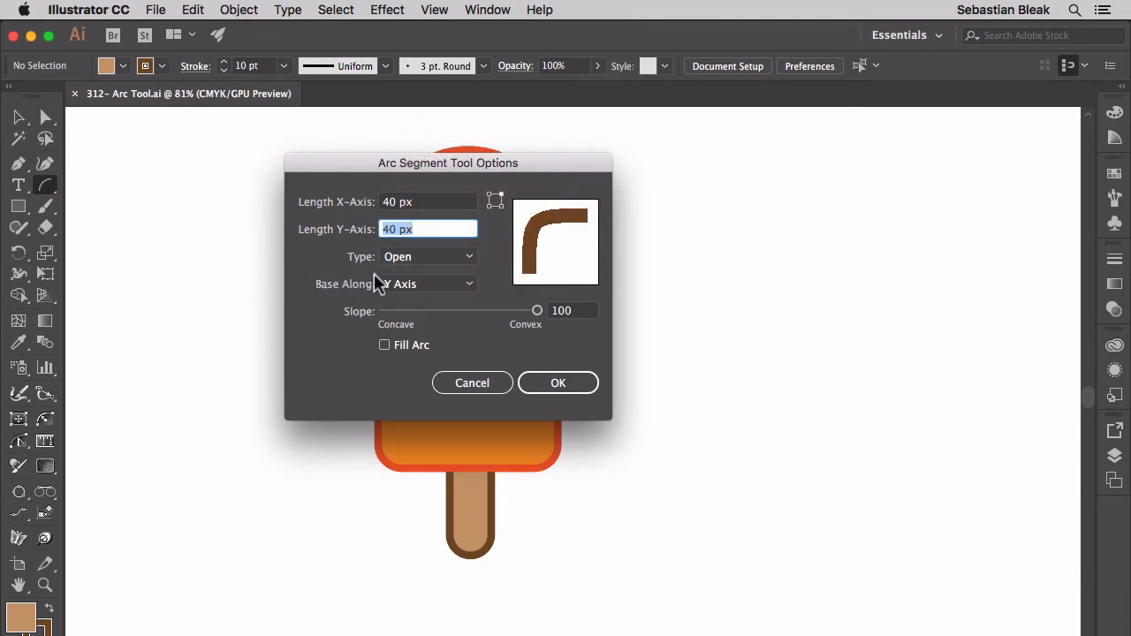
Preview the arc as Closed and set its type back to Open
click(470, 256)
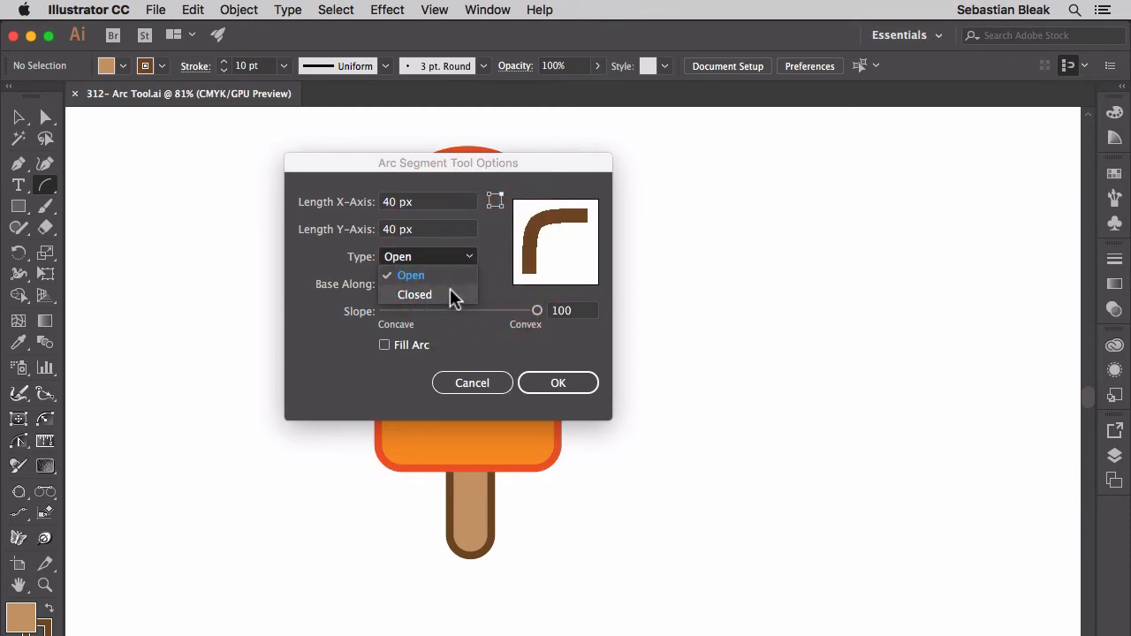
click(450, 291)
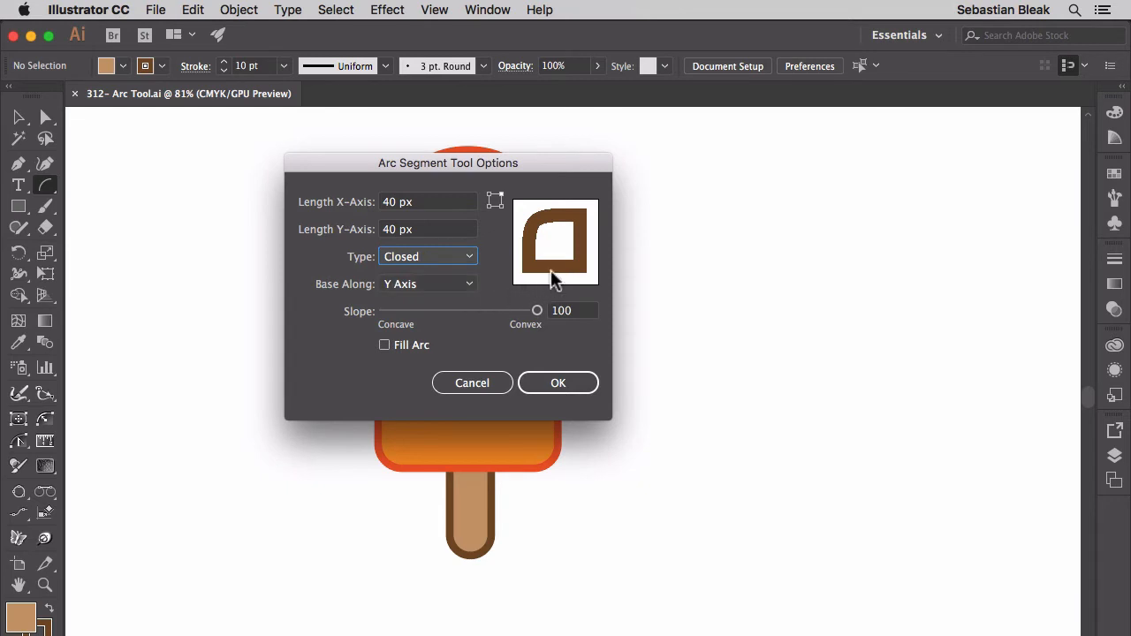
click(469, 259)
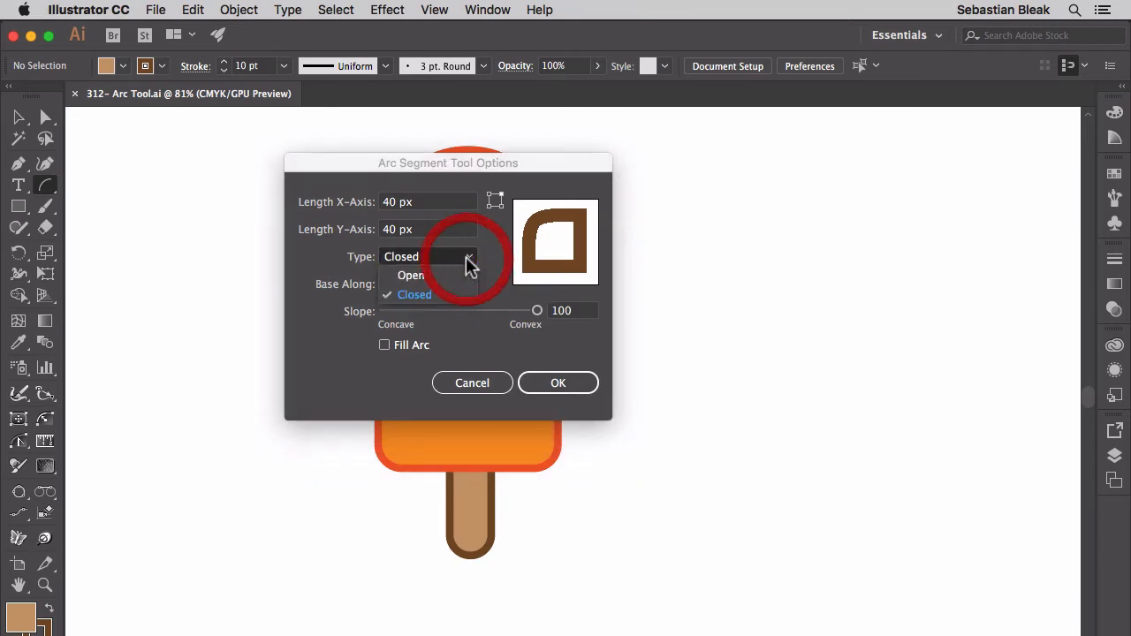
click(435, 275)
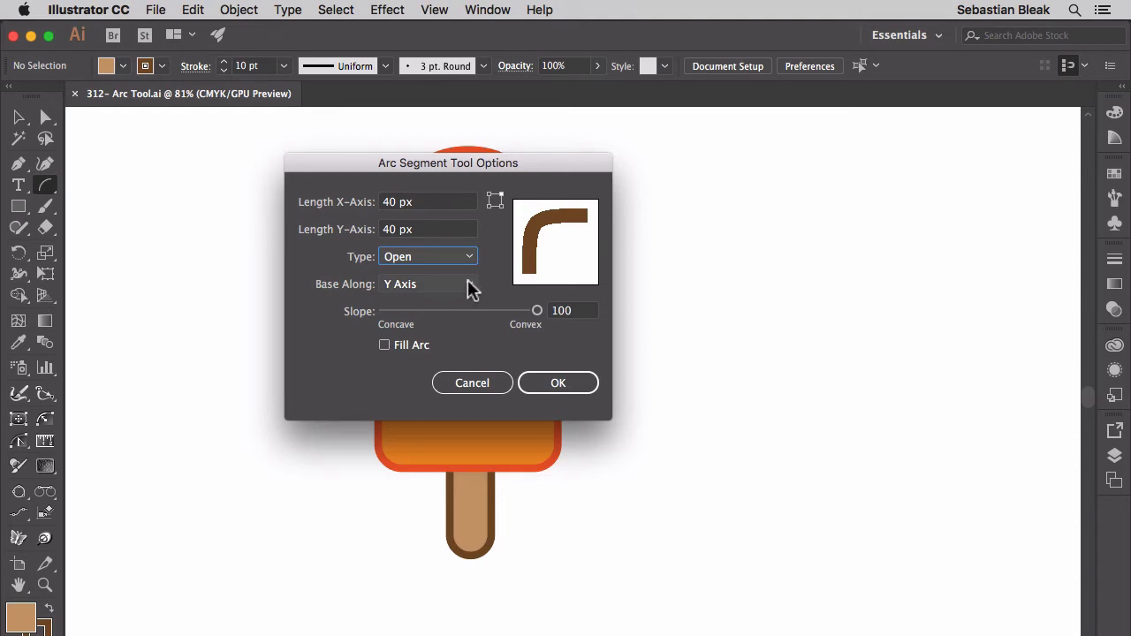
Preview the arc with its base along the X Axis and restore the Y Axis
click(469, 285)
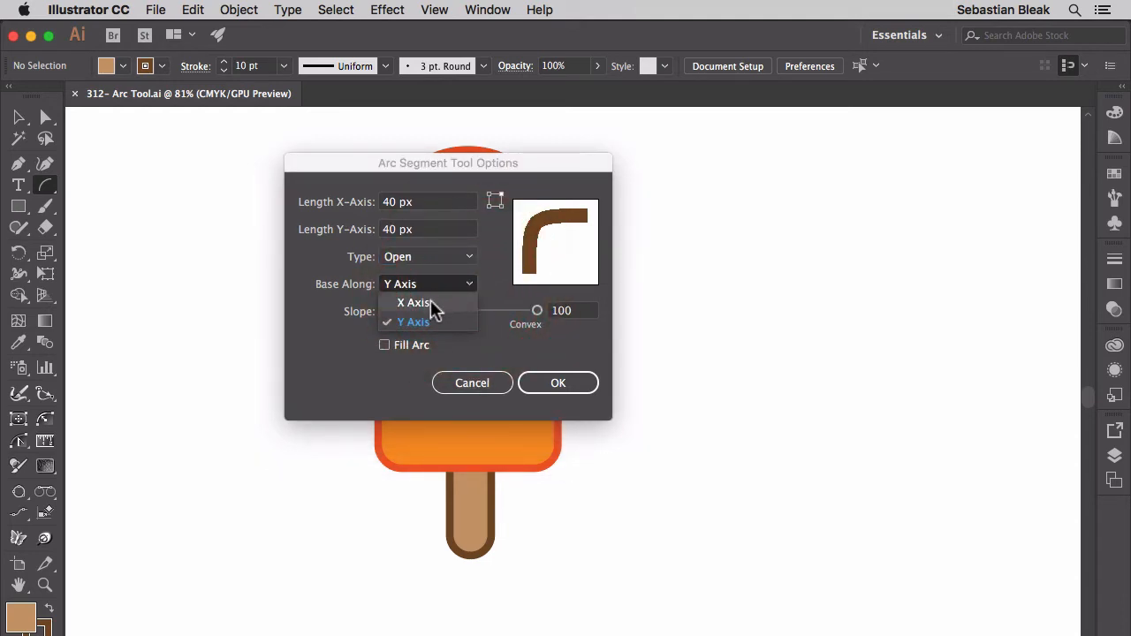
click(433, 303)
click(470, 285)
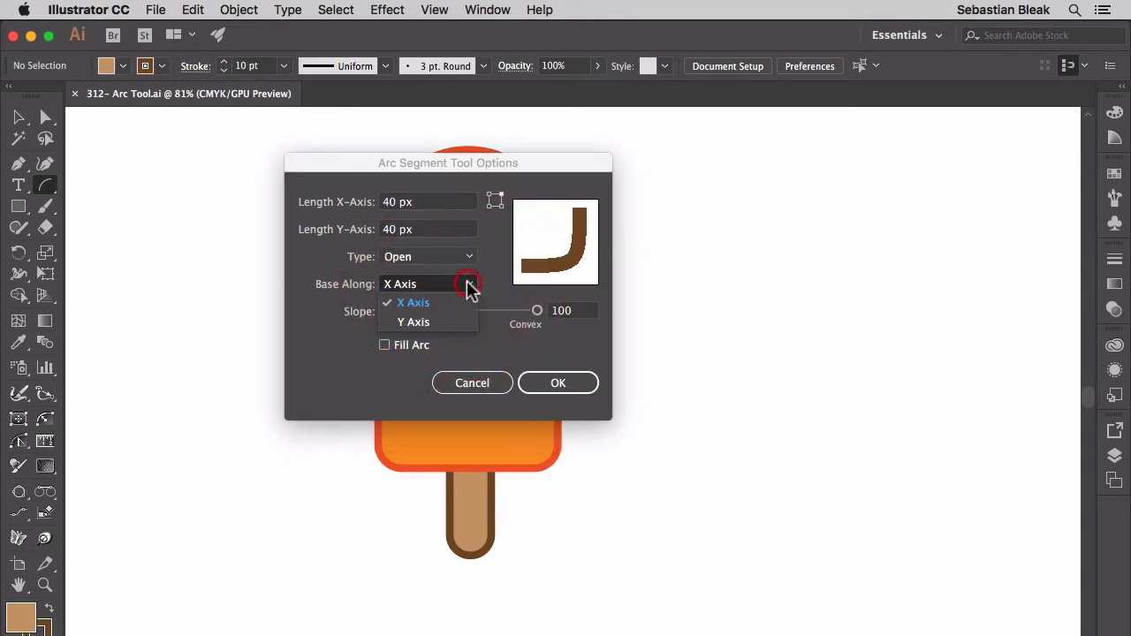
click(430, 325)
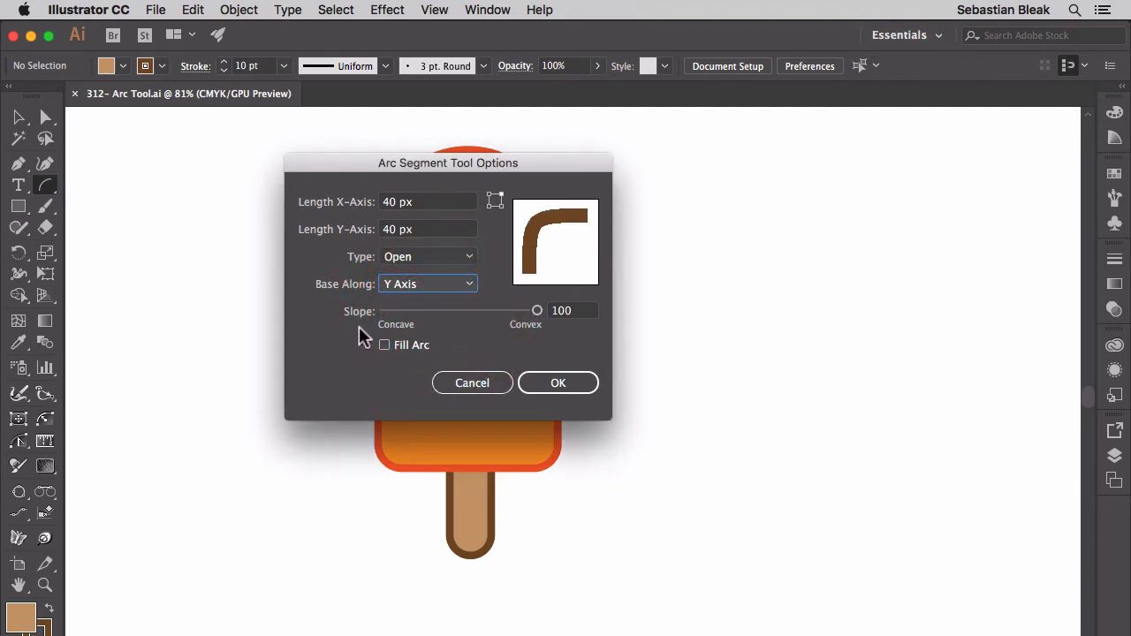
Lower the arc's slope to -100 to preview the fully concave shape
click(570, 310)
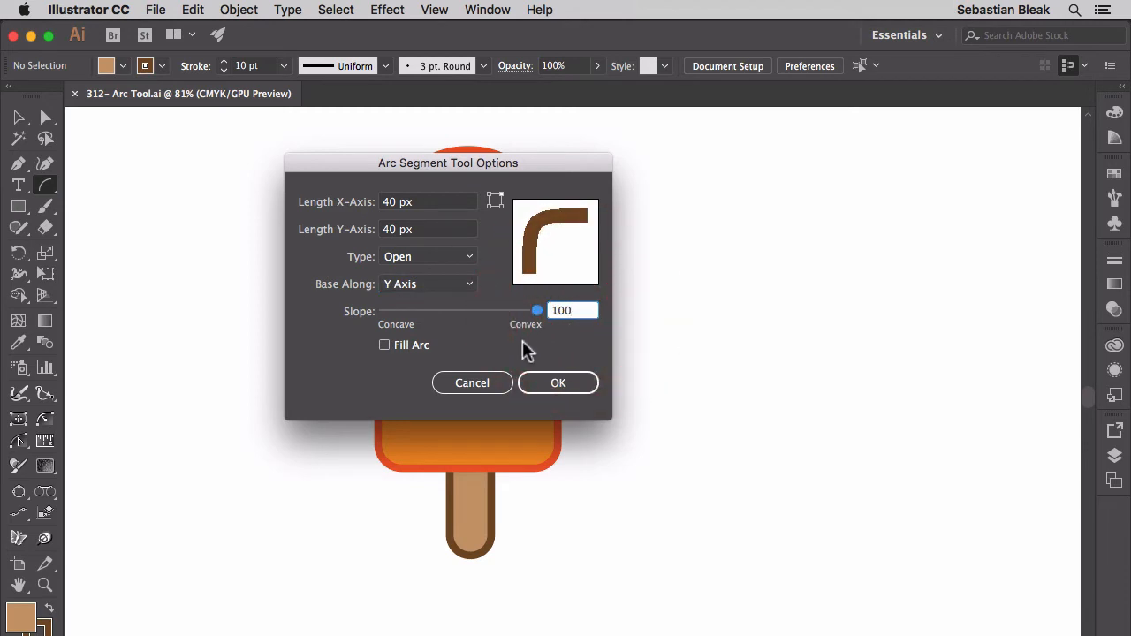
key(shift)
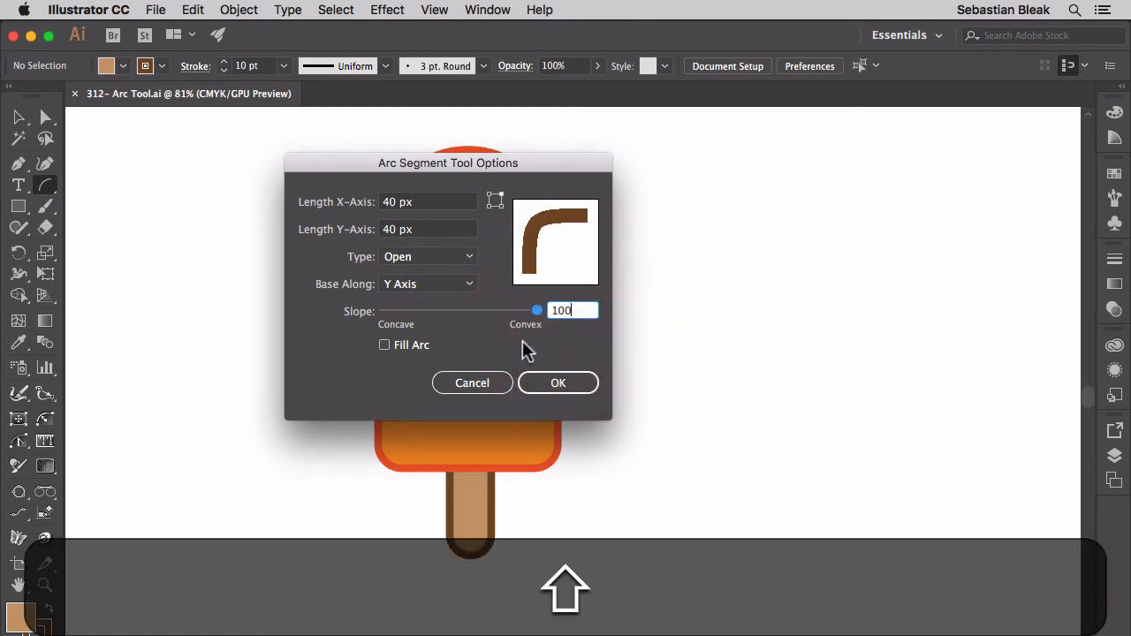
key(shift+Down)
key(shift+Down)
key(shift+Down)
key(shift+Down)
key(shift+Down)
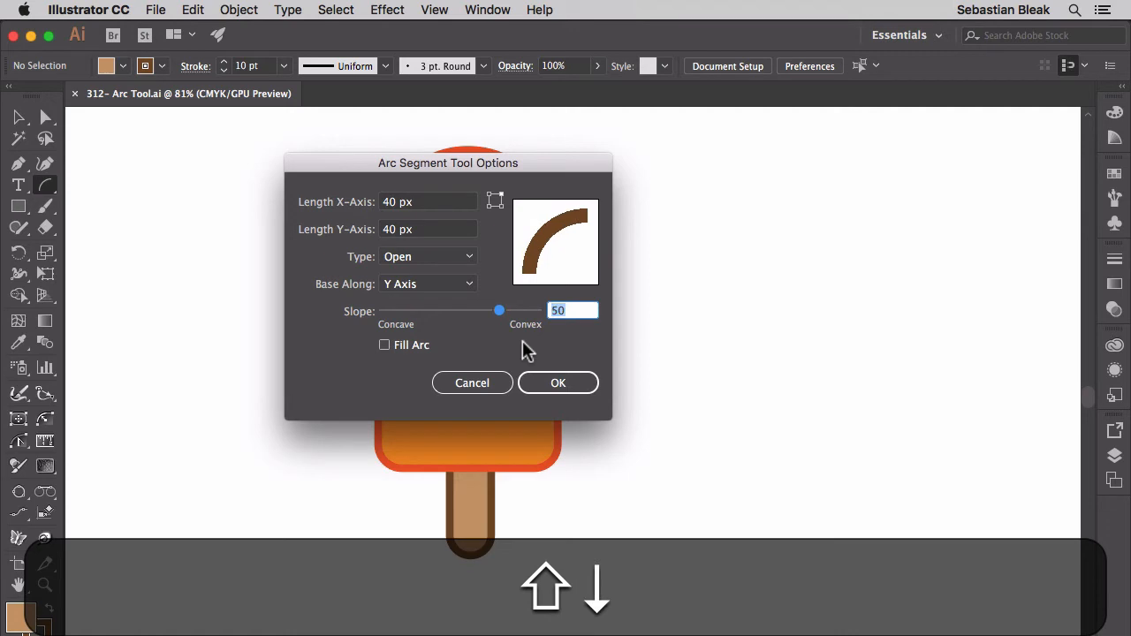
key(shift+Down)
key(shift+Down)
key(shift+Down)
key(shift+Down)
key(shift+Down)
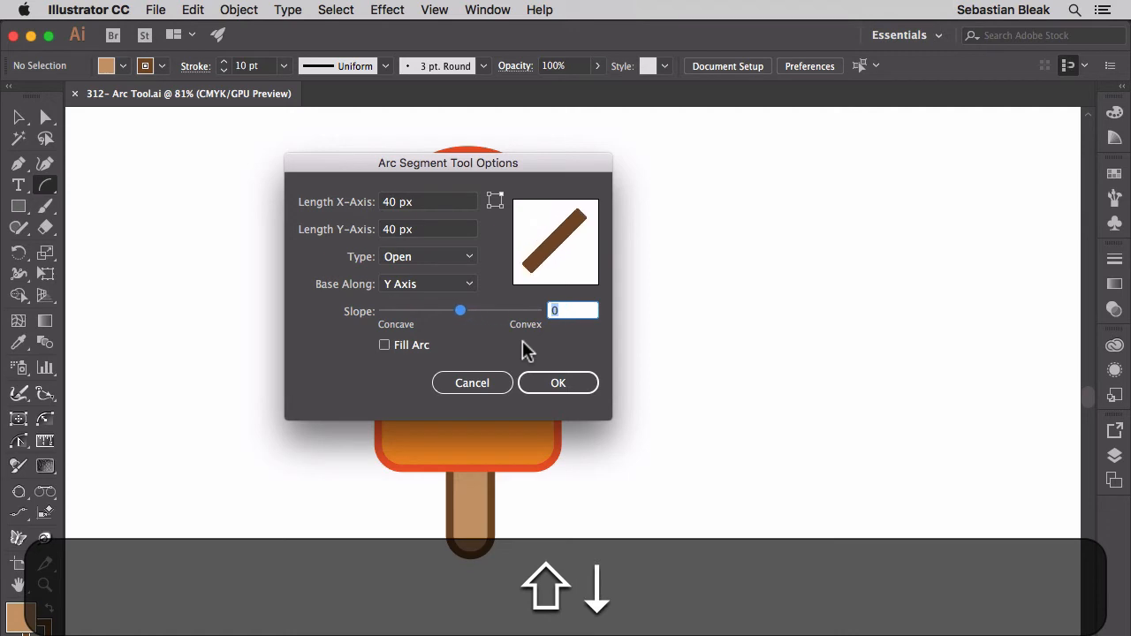
key(shift+Down)
key(shift+Down)
key(shift+Down)
key(shift+Down)
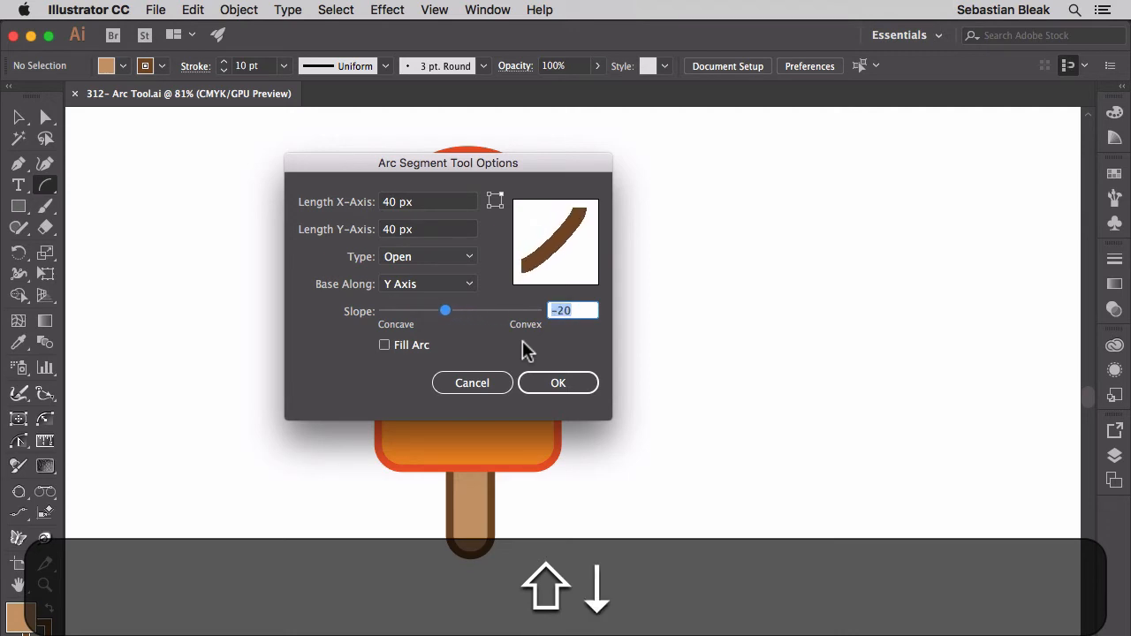
key(shift+Down)
key(shift+Down)
key(shift+Down)
key(shift+Down)
key(shift+Down)
key(shift+Down)
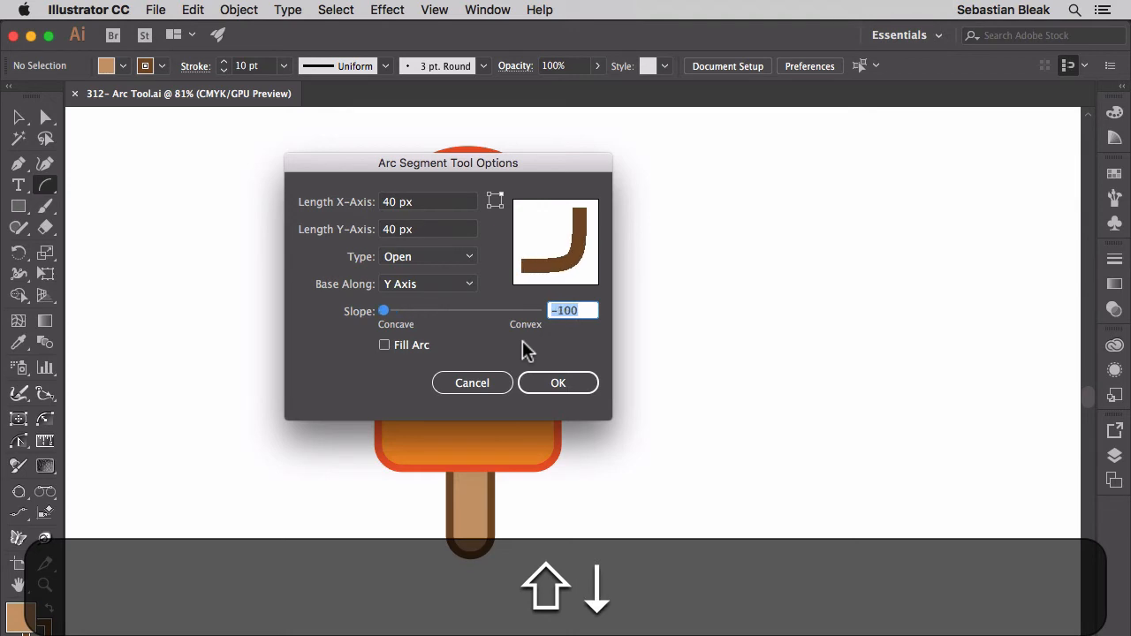
Set the arc's slope to 60 for a moderately convex curve
key(shift+Up)
key(shift+Up)
key(shift+Up)
key(shift+Up)
key(shift+Up)
key(shift+Up)
key(shift+Up)
key(shift+Up)
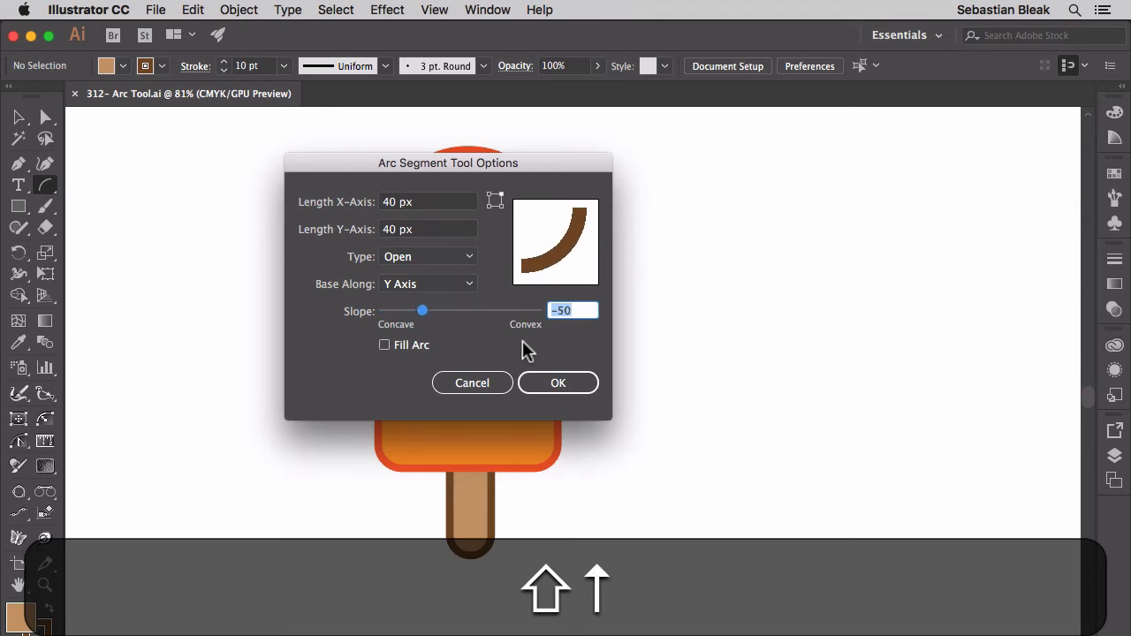
key(shift+Up)
key(shift+Up)
key(shift+Up)
key(shift+Up)
key(shift+Up)
key(shift+Up)
key(shift+Up)
key(shift+Up)
key(shift+Up)
key(shift+Up)
key(shift+Up)
key(shift+Up)
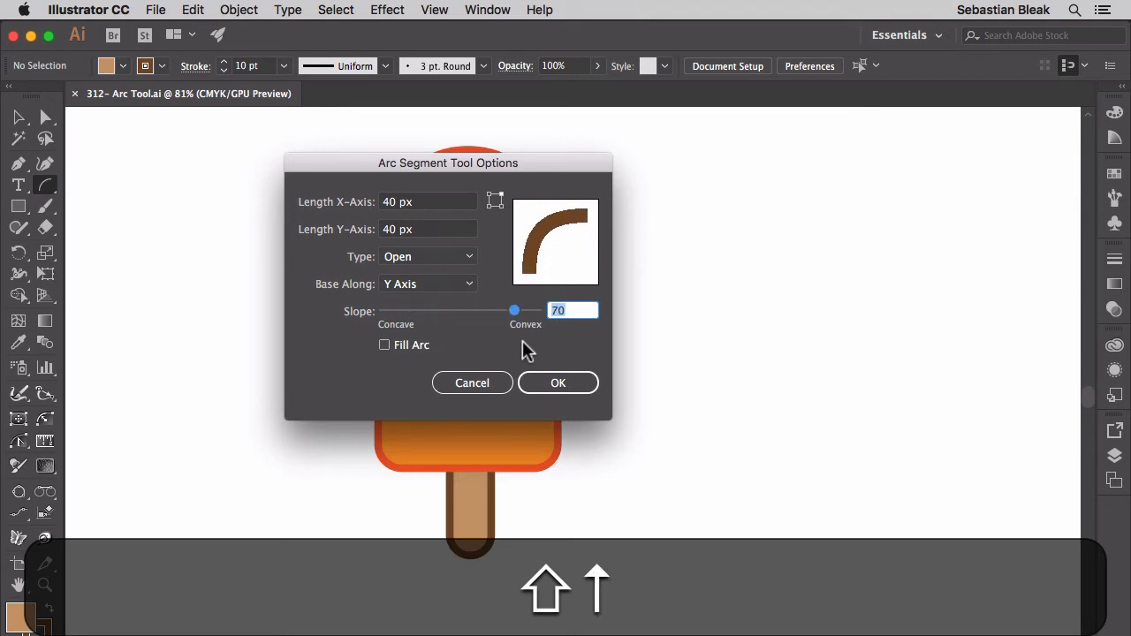
key(shift+Down)
key(shift+Down)
key(shift+Down)
key(shift+Down)
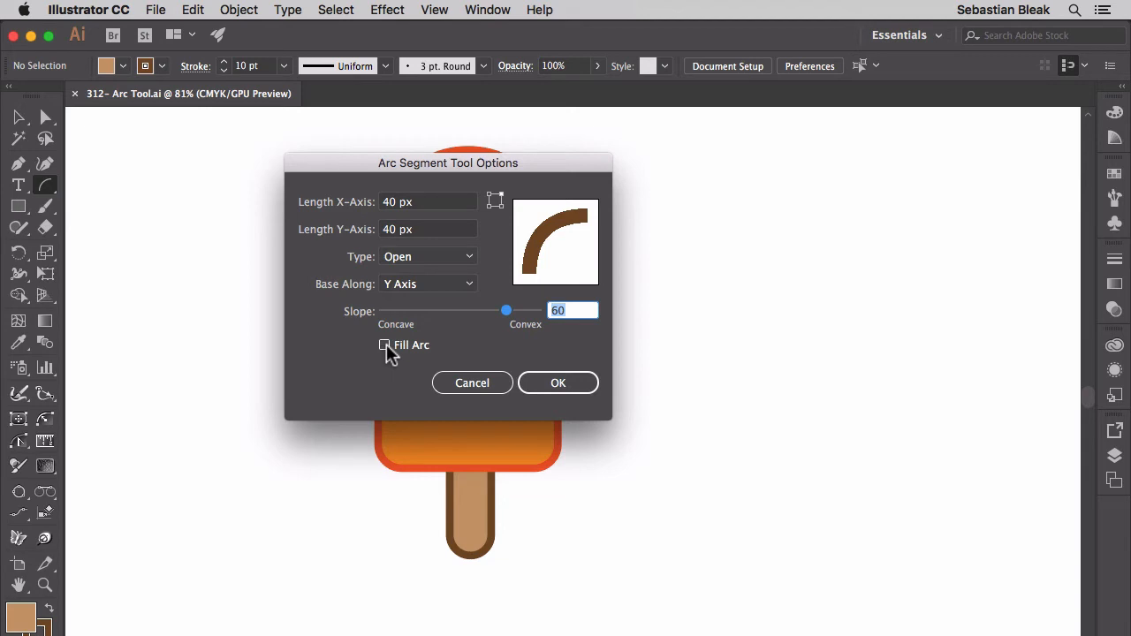
Preview the arc with Fill Arc enabled, disable the fill again and accept the arc options
click(385, 345)
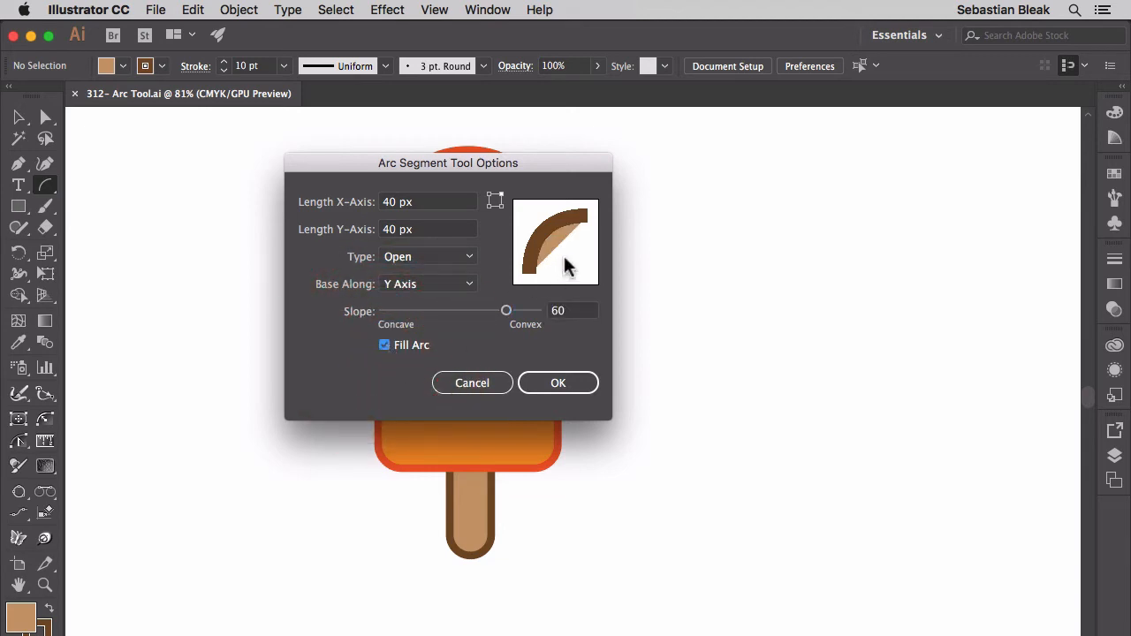
click(384, 346)
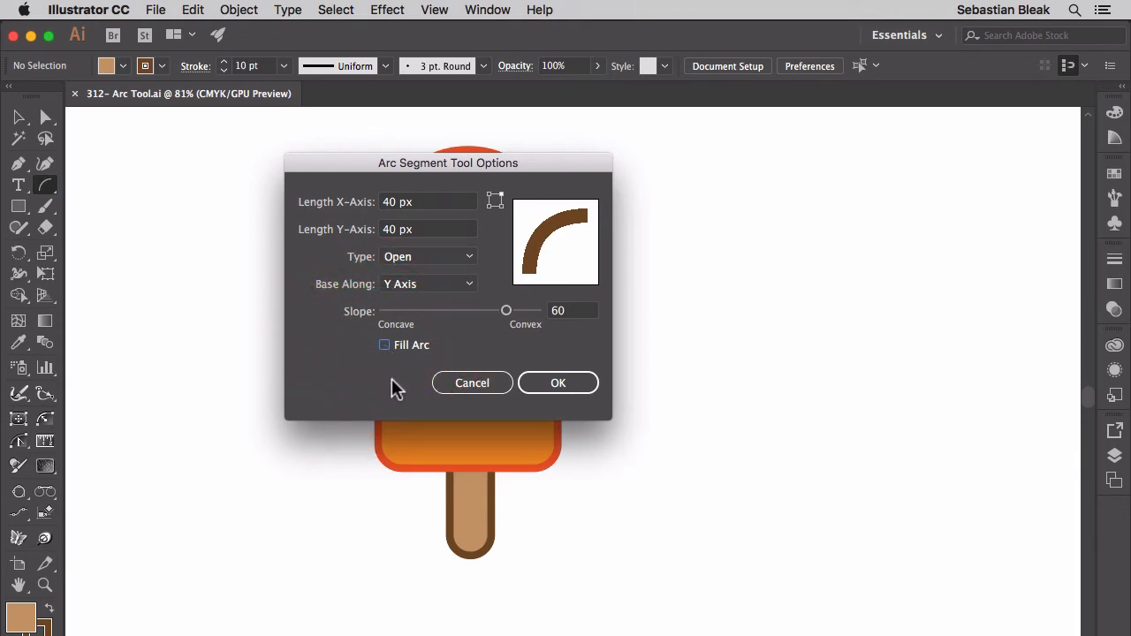
click(545, 382)
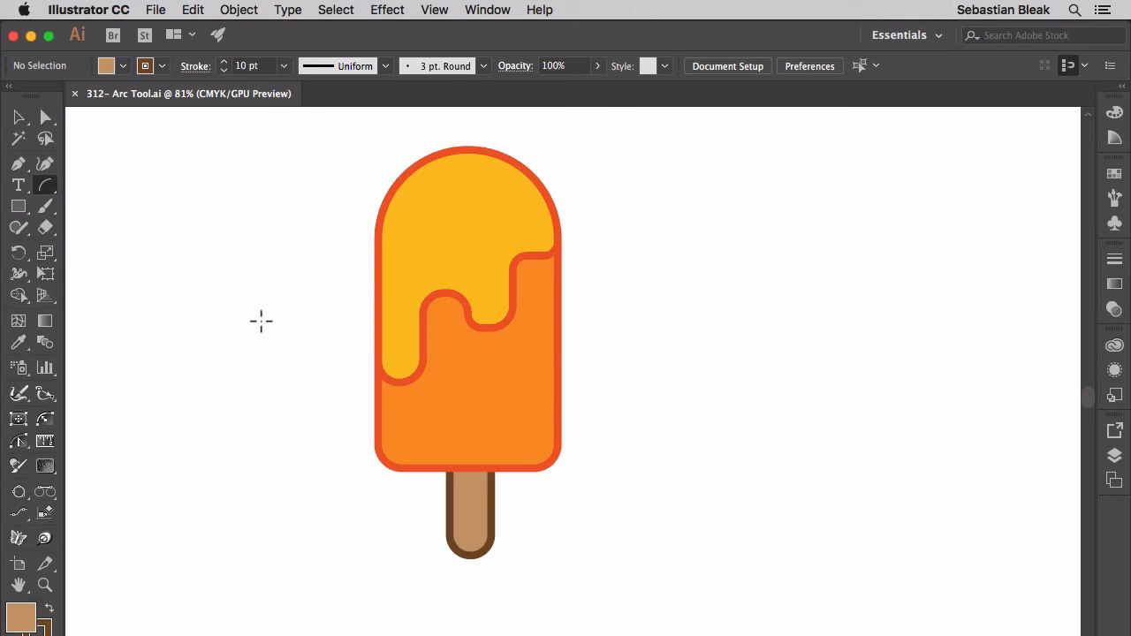
Place an open, unfilled 40 by 40 px arc on the empty canvas left of the popsicle using the stored options
click(301, 257)
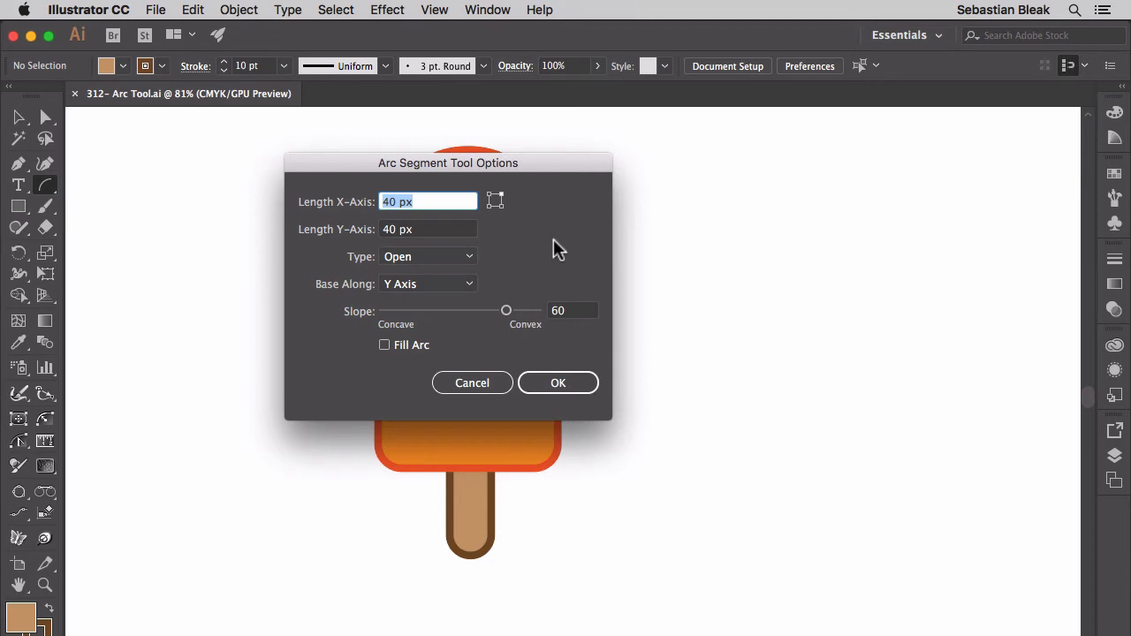
click(535, 383)
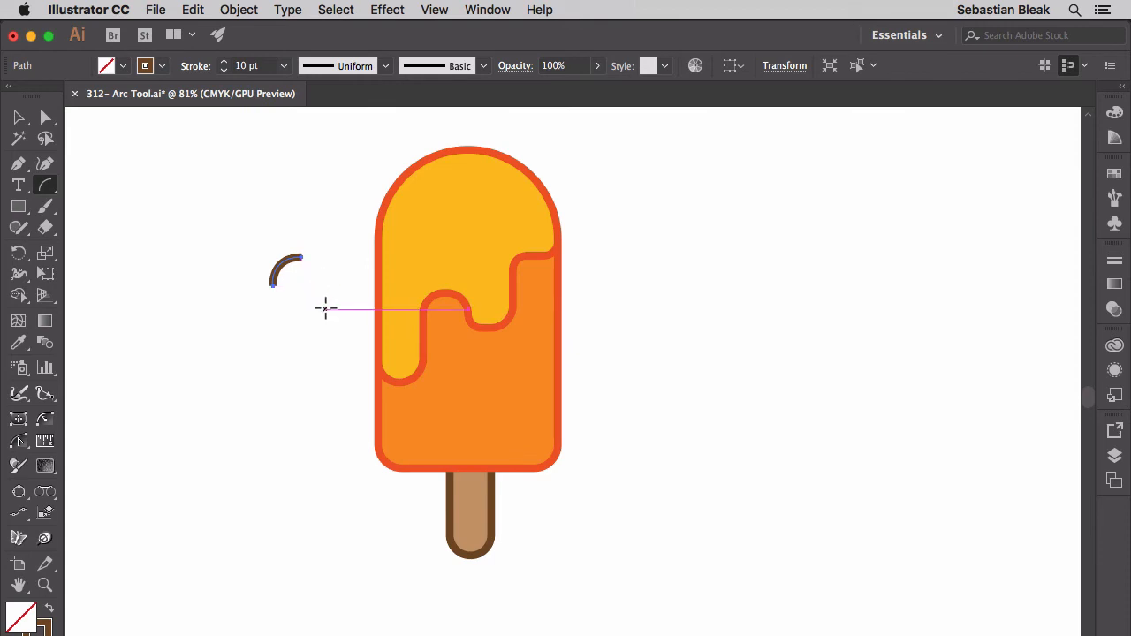
Delete the practice arc on the empty canvas beside the popsicle
key(BackSpace)
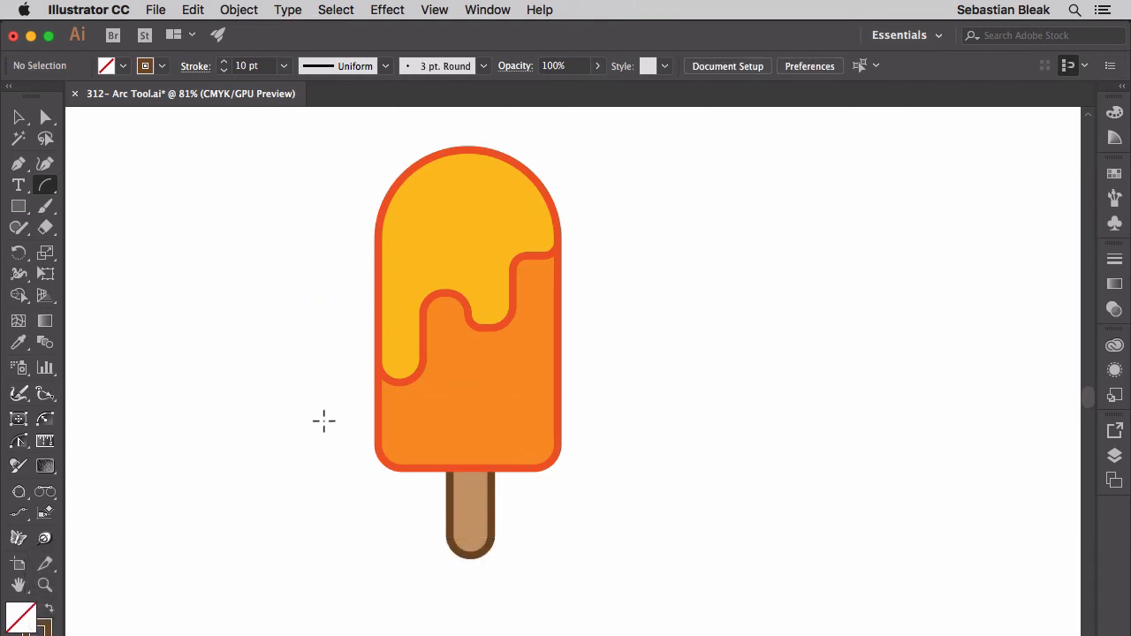
Draw an arc about 88 by 90 px inside the upper-left of the yellow glaze, flipped so it bulges toward the popsicle's rounded edge
key(super+space)
drag(318, 430, 456, 341)
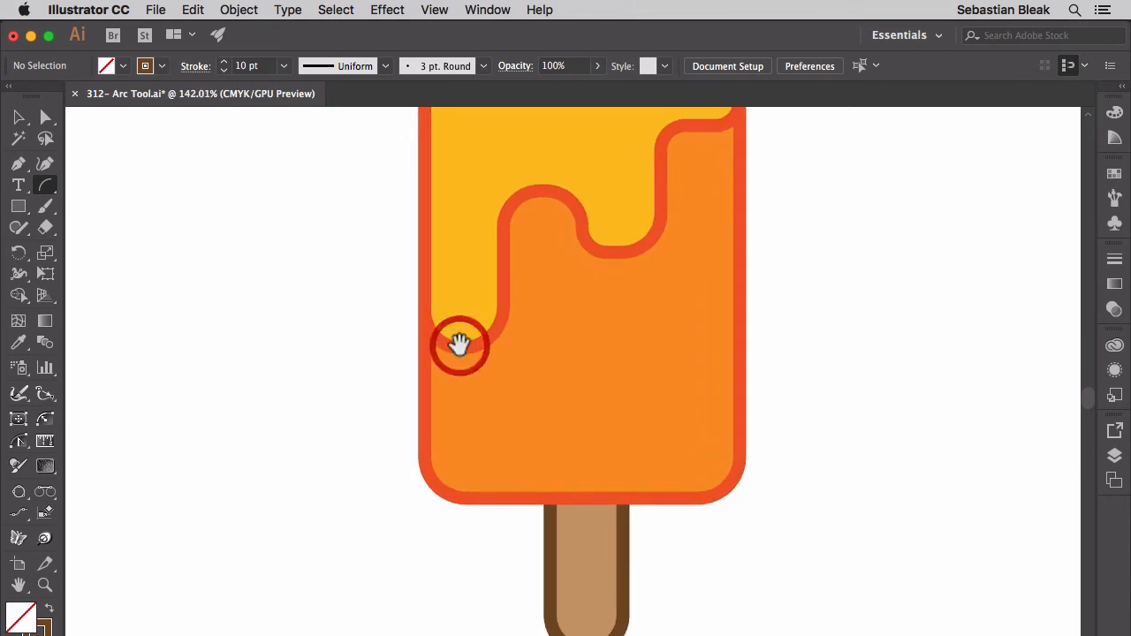
drag(614, 233, 523, 412)
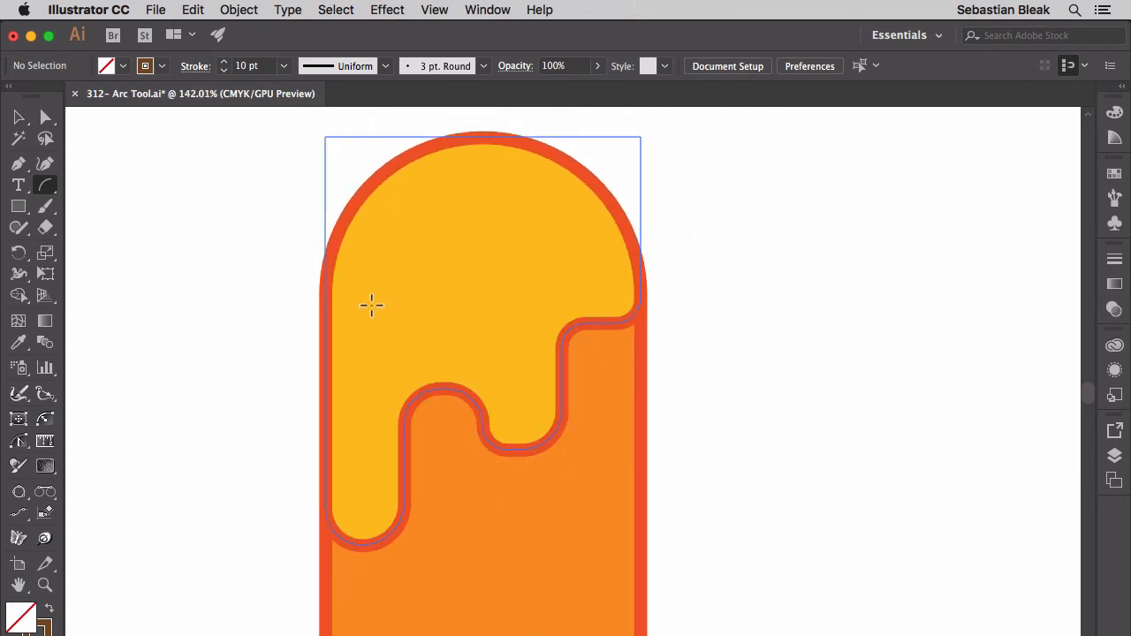
drag(372, 297, 482, 173)
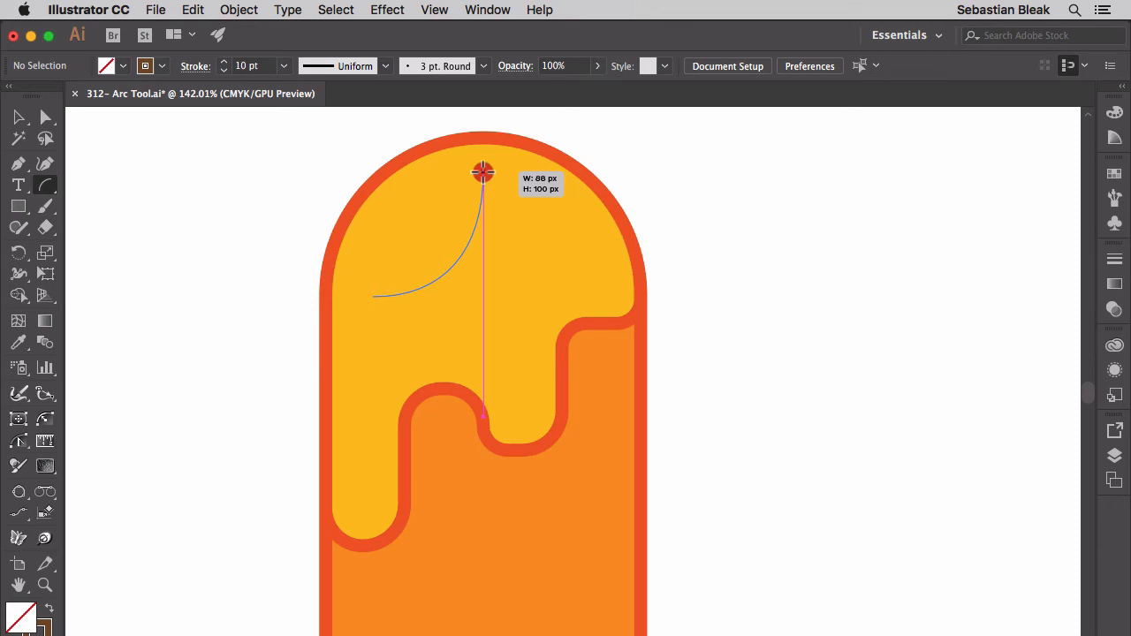
key(f)
drag(482, 172, 483, 172)
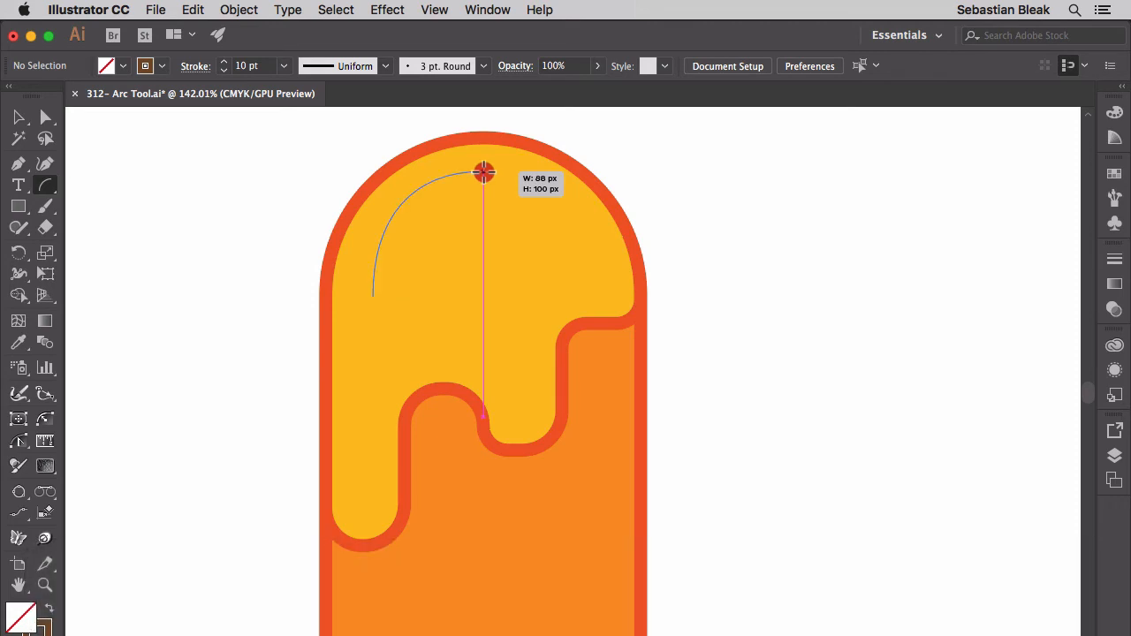
drag(483, 173, 483, 184)
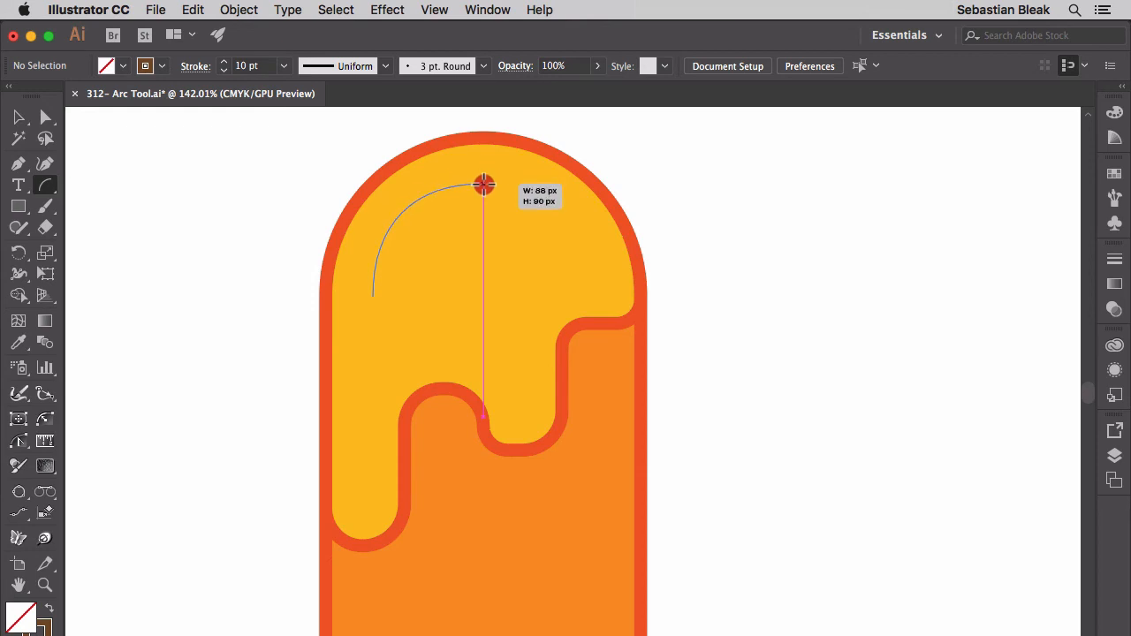
Adjust the glaze arc's slope up and down until its curve follows the popsicle's rounded top, and finish the arc
key(Up)
key(Up)
key(Up)
drag(483, 185, 483, 185)
key(Down)
key(Down)
key(Down)
key(Down)
key(Up)
key(Up)
key(Up)
key(Up)
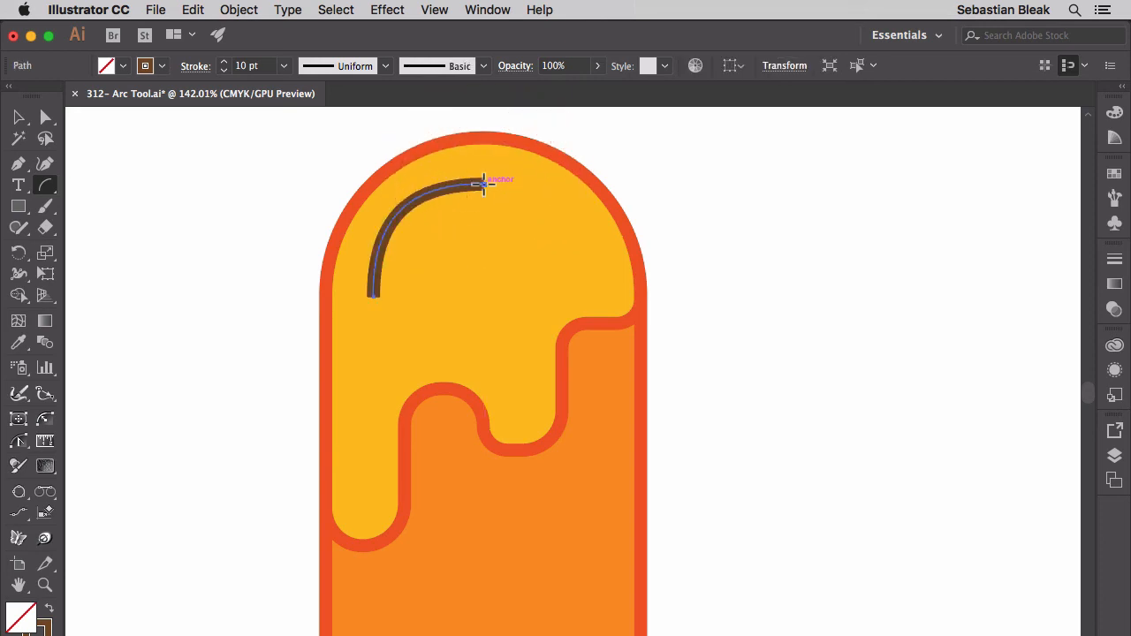
Set the glaze arc's stroke color to White and give the stroke round caps
click(162, 67)
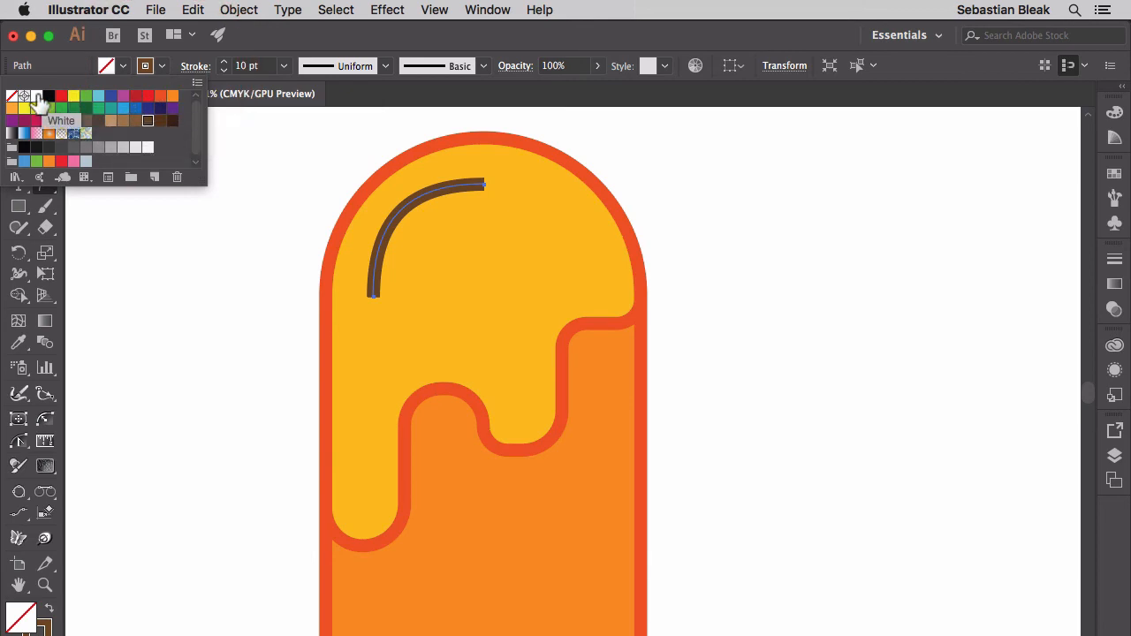
click(36, 95)
click(195, 69)
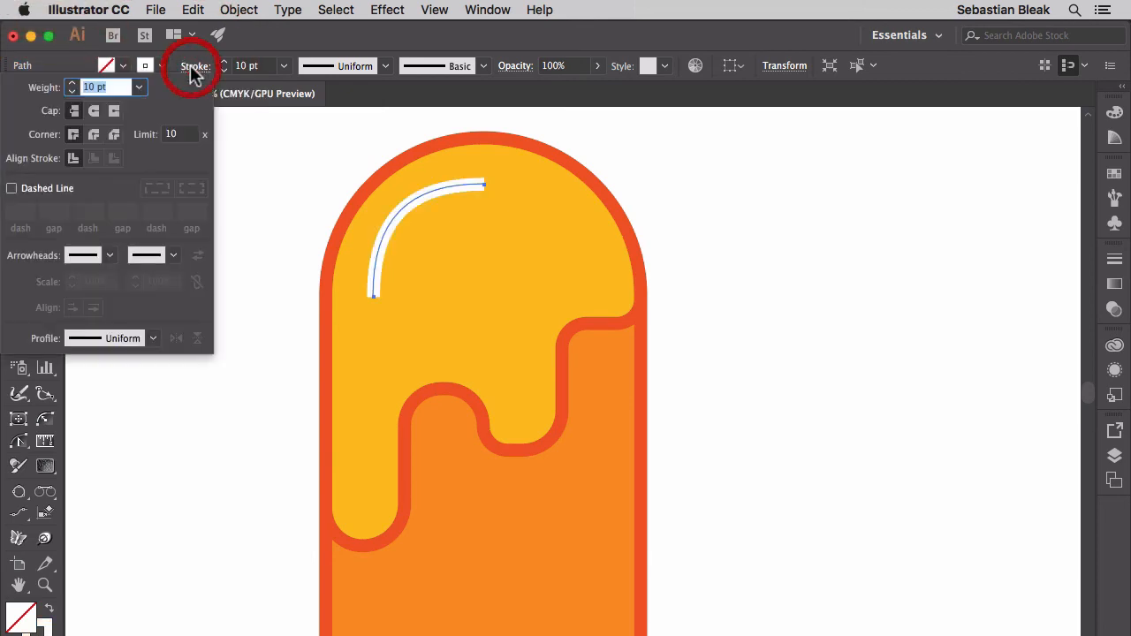
click(93, 111)
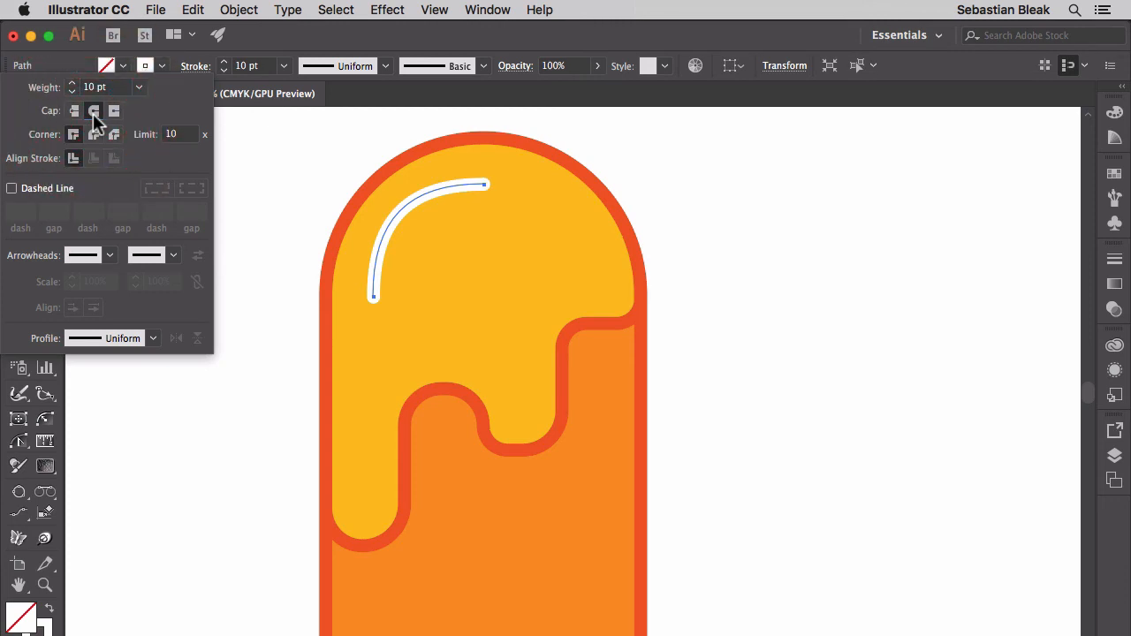
key(Return)
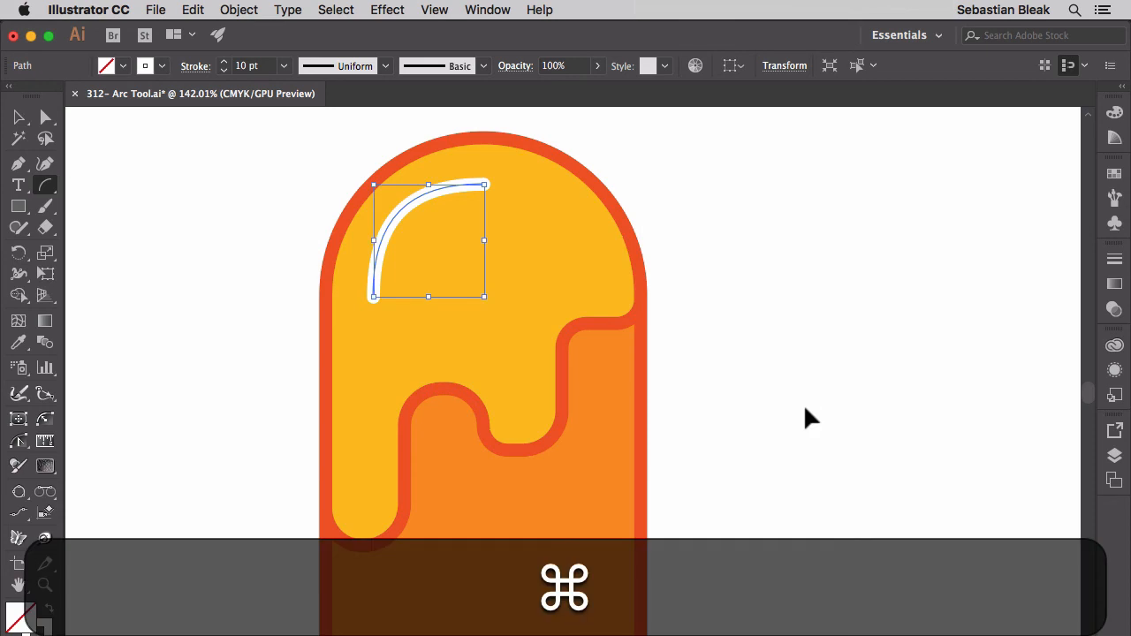
Draw a small arc about 16 by 18 px inside the rounded lower end of the popsicle stick, rising toward its right edge
key(super+minus)
drag(819, 603, 632, 343)
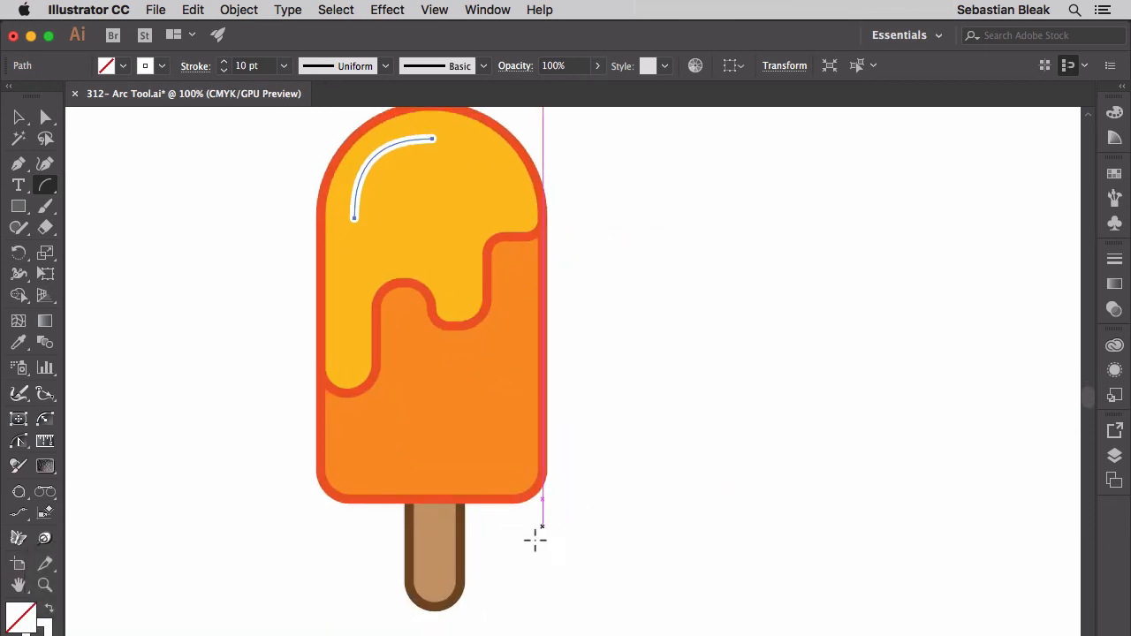
key(super+space)
drag(410, 624, 636, 479)
drag(593, 539, 669, 404)
drag(532, 457, 596, 421)
drag(642, 364, 608, 378)
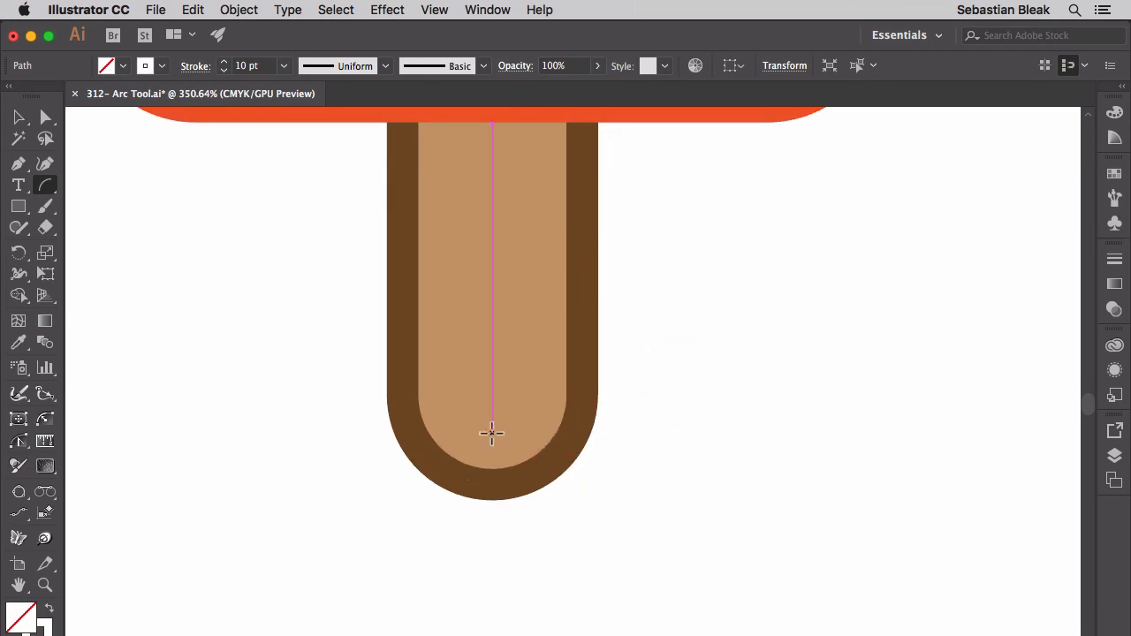
mouse_move(491, 432)
mouse_down()
mouse_move(507, 398)
mouse_move(542, 378)
mouse_up()
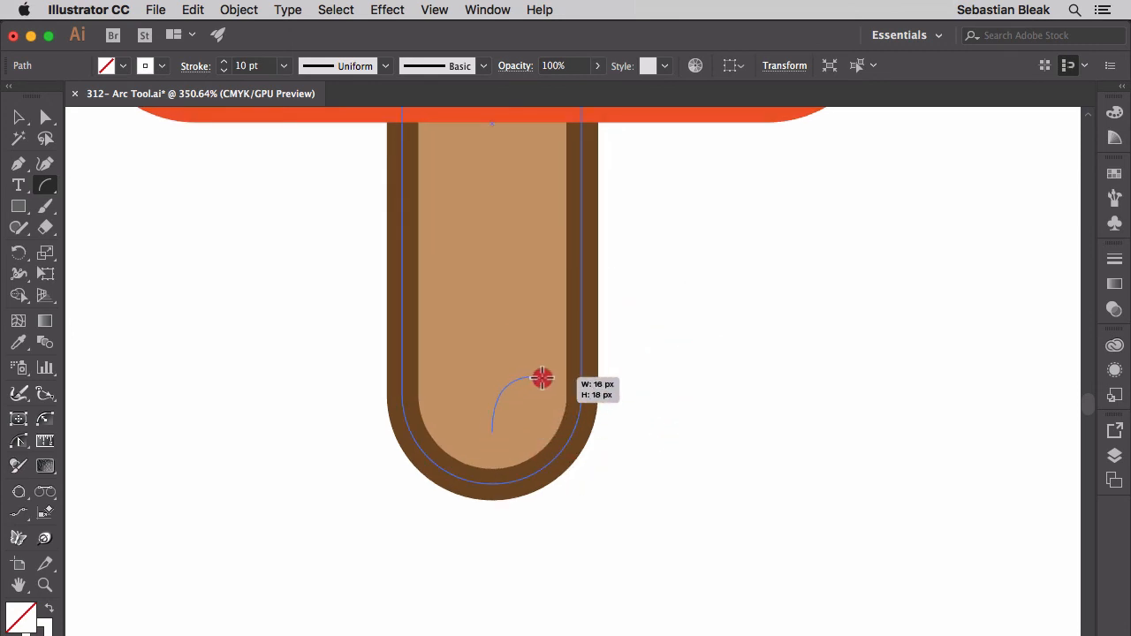
Flip the stick arc toward the lower-right edge, toggle it closed and open again, refine its endpoint and slope, and finish it
key(f)
key(c)
key(c)
drag(541, 378, 535, 375)
key(Down)
key(Up)
key(Up)
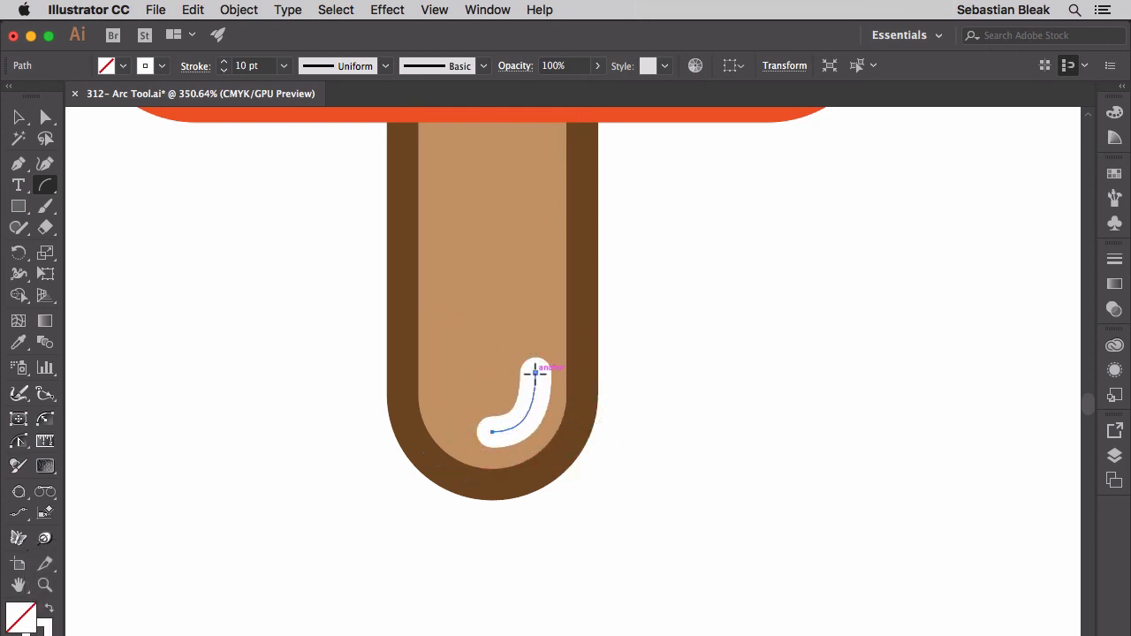
Switch to the Selection tool and deselect the stick's highlight arc
key(super+0)
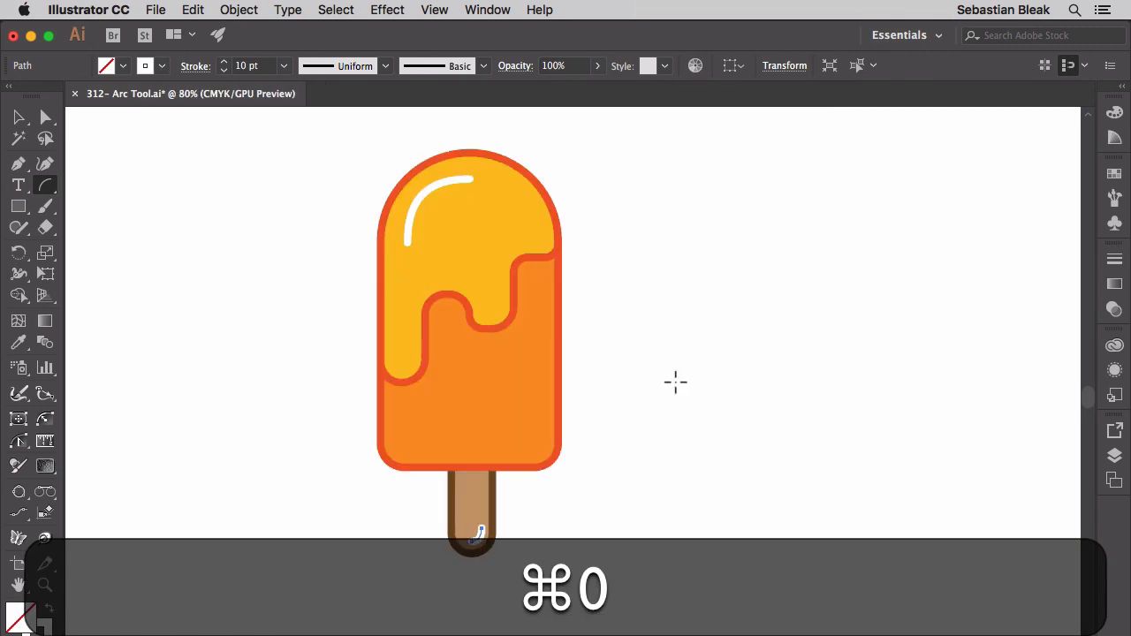
key(v)
click(672, 386)
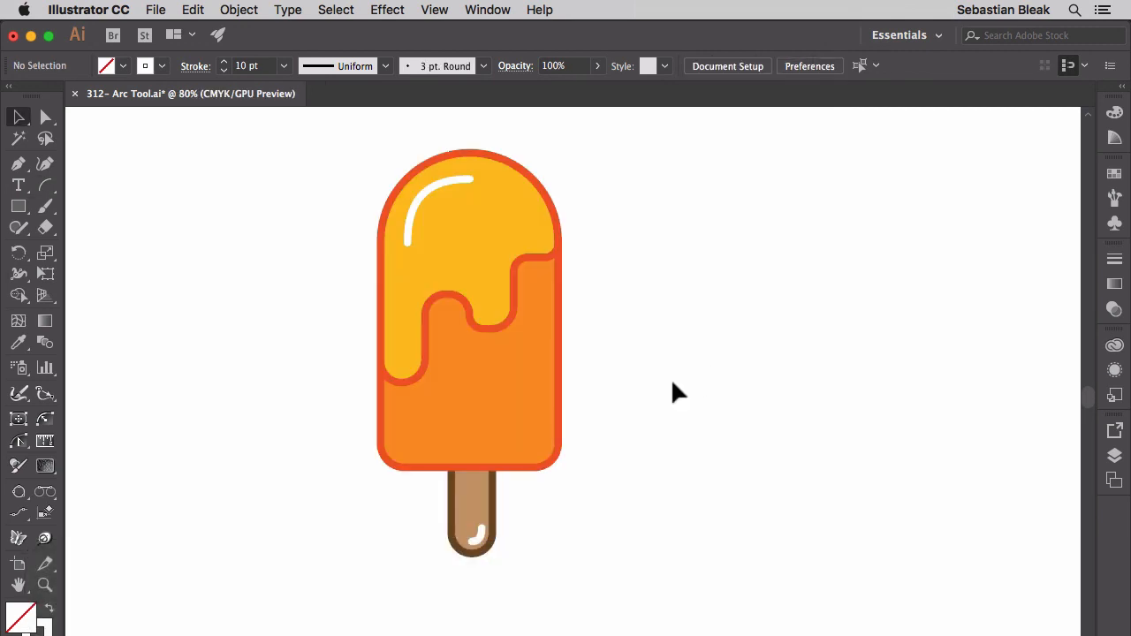